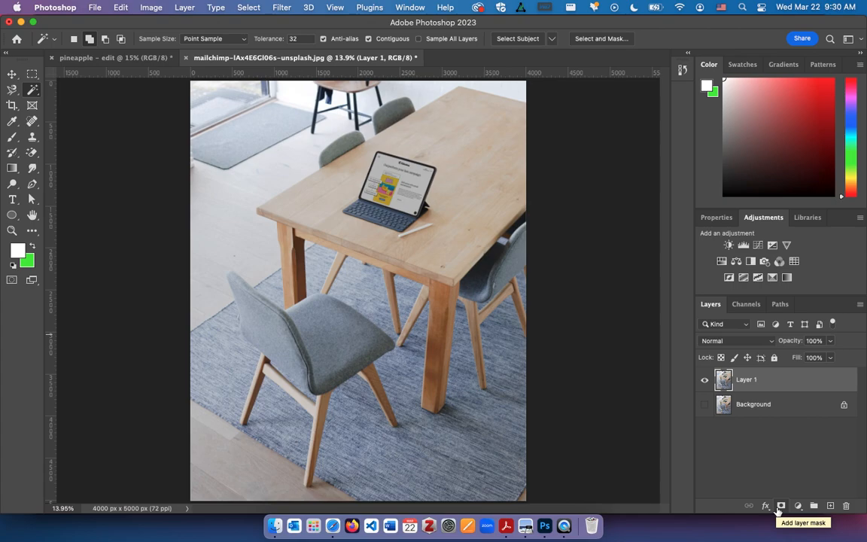
Add a layer mask to Layer 1 and activate the Brush tool.
{"action": "left_click", "coordinate": [779, 507]}
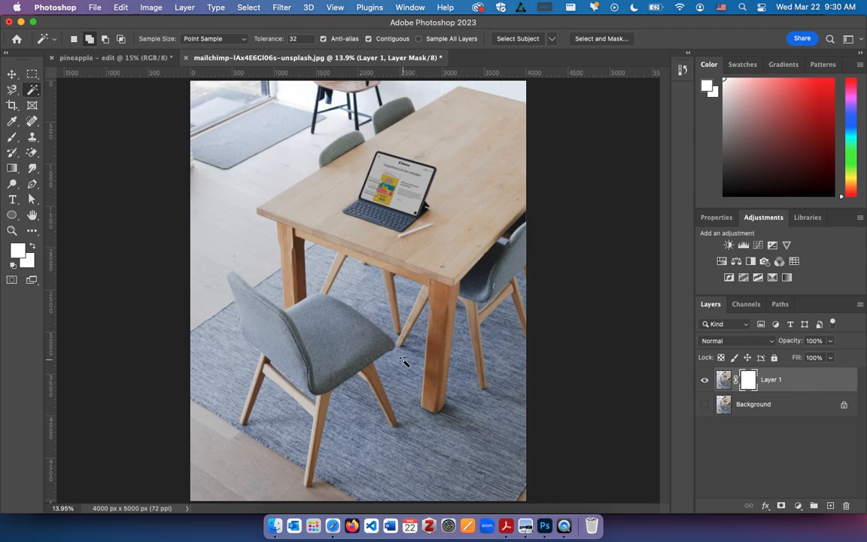
{"action": "key", "text": "b"}
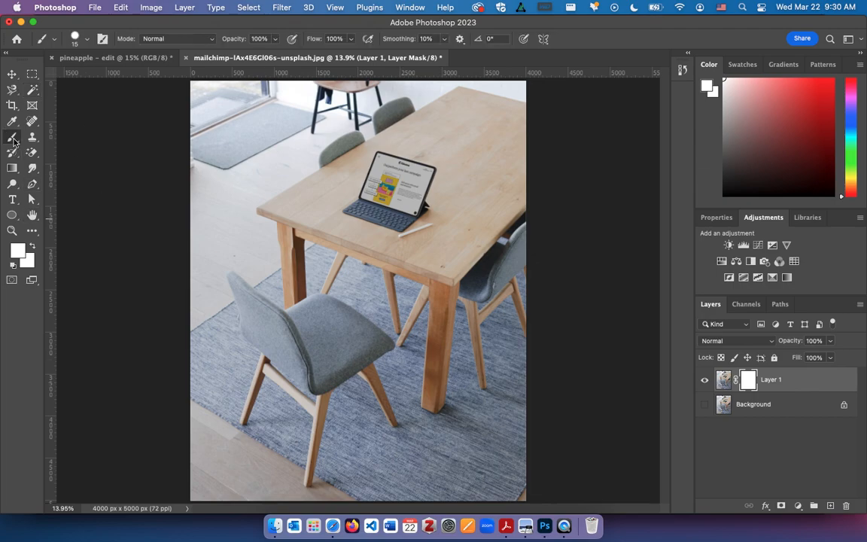
Switch to Programs Shortcuts.docx in Safari and add a row pairing "B" with "brush" to the Photoshop table.
{"action": "key", "text": "super+Tab"}
{"action": "key", "text": "super+Tab"}
{"action": "key", "text": "super+Tab"}
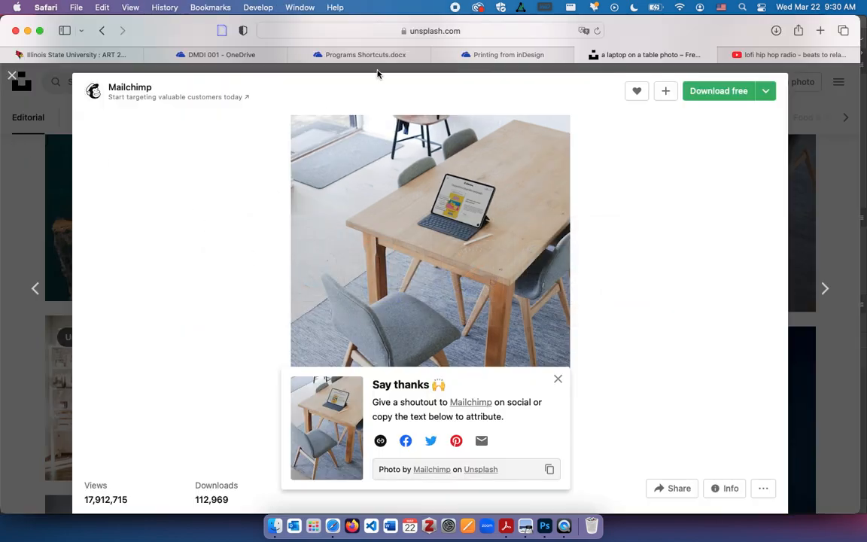
{"action": "left_click", "coordinate": [472, 55]}
{"action": "left_click", "coordinate": [365, 54]}
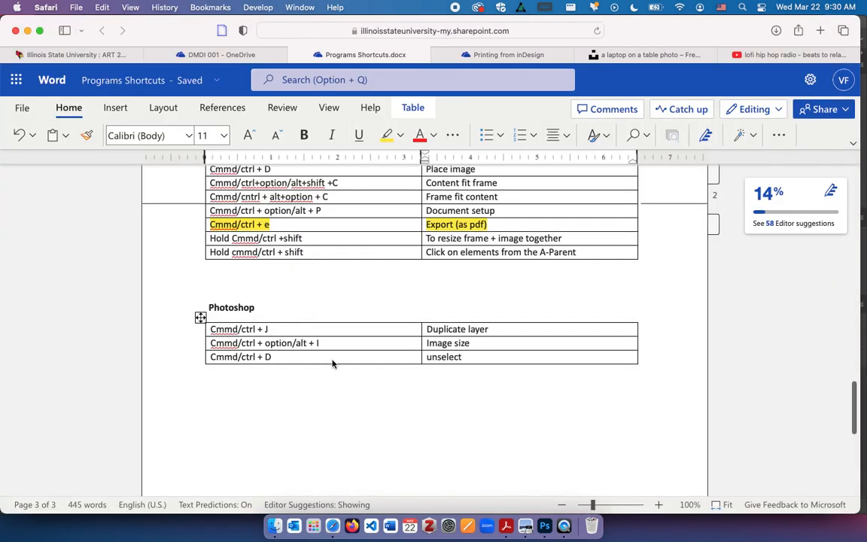
{"action": "key", "text": "Tab"}
{"action": "type", "text": "B"}
{"action": "key", "text": "Tab"}
{"action": "type", "text": "brush"}
Add another row to the Photoshop shortcuts table pairing "[ ]" with "Increase/decrease size of brush".
{"action": "key", "text": "Tab"}
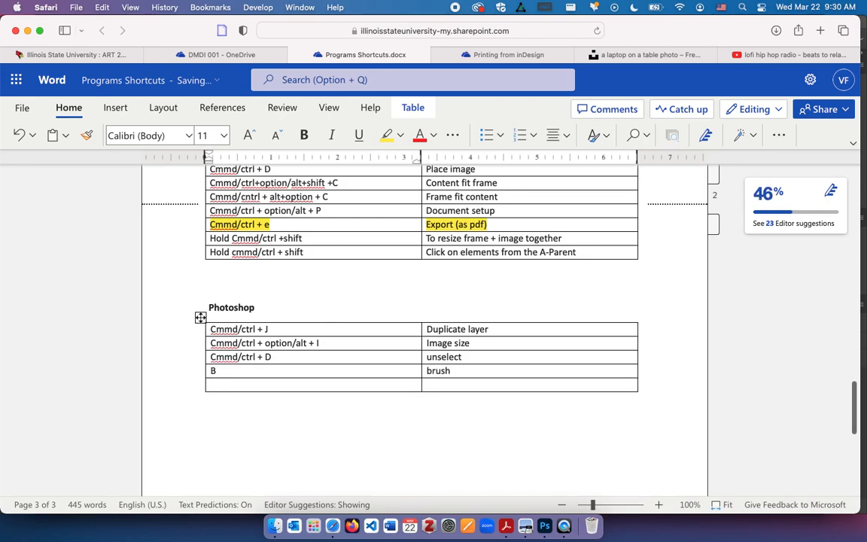
{"action": "key", "text": "Tab"}
{"action": "type", "text": "incre"}
{"action": "type", "text": "ease"}
{"action": "key", "text": "BackSpace"}
{"action": "key", "text": "BackSpace"}
{"action": "key", "text": "BackSpace"}
{"action": "key", "text": "BackSpace"}
{"action": "type", "text": "ase/decrease size of brush"}
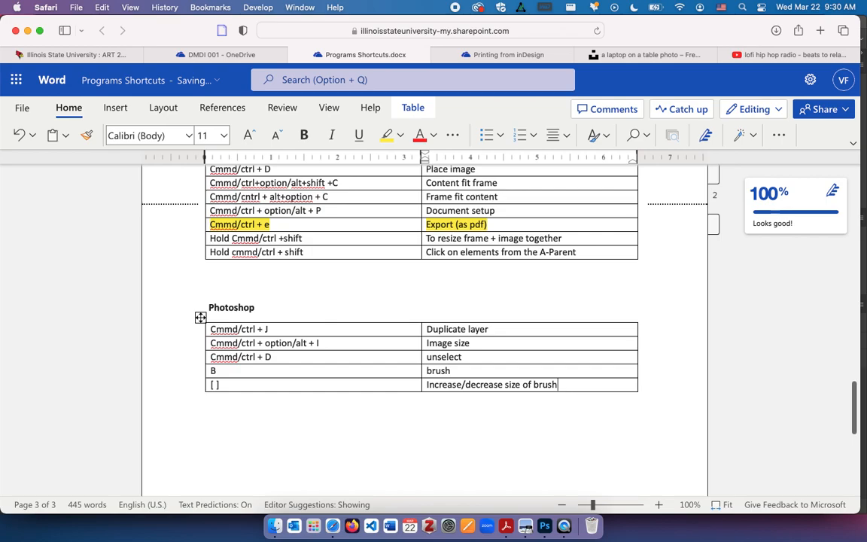
Switch back to Photoshop, reset the foreground and background colours to their defaults, and make black the foreground colour.
{"action": "key", "text": "super+Tab"}
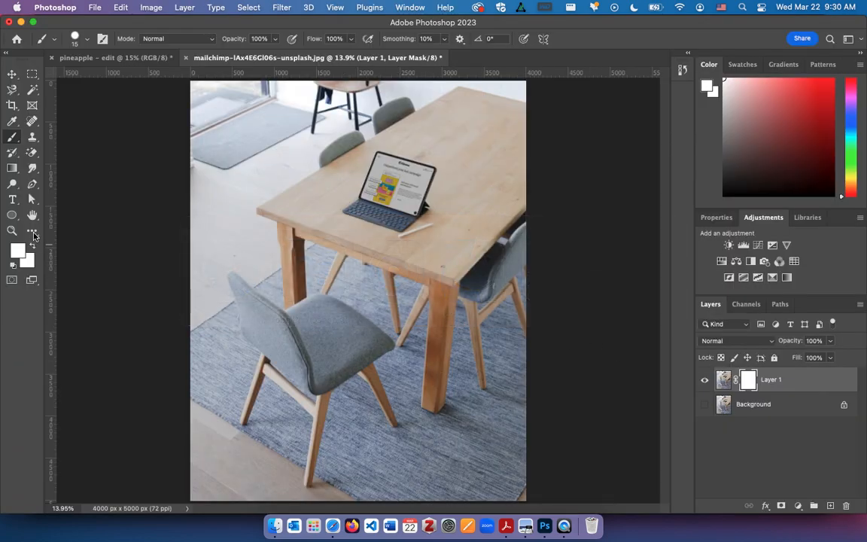
{"action": "left_click", "coordinate": [13, 266]}
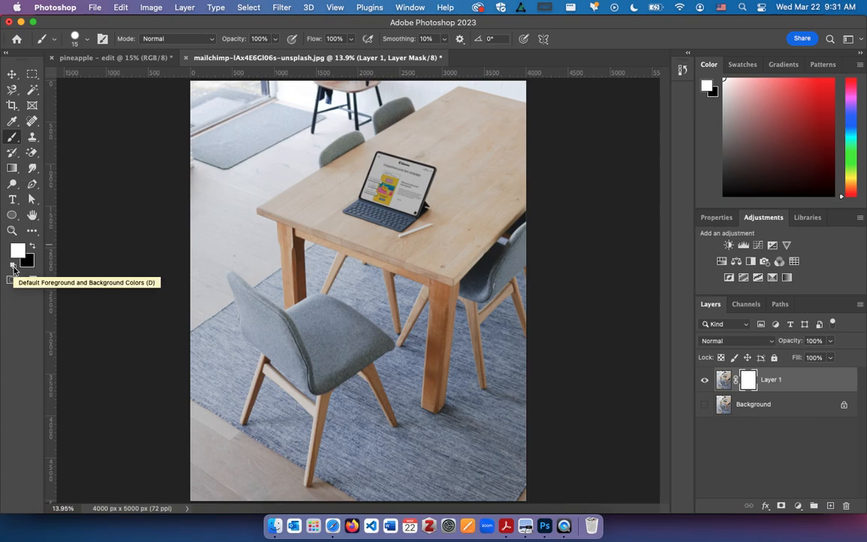
{"action": "key", "text": "x"}
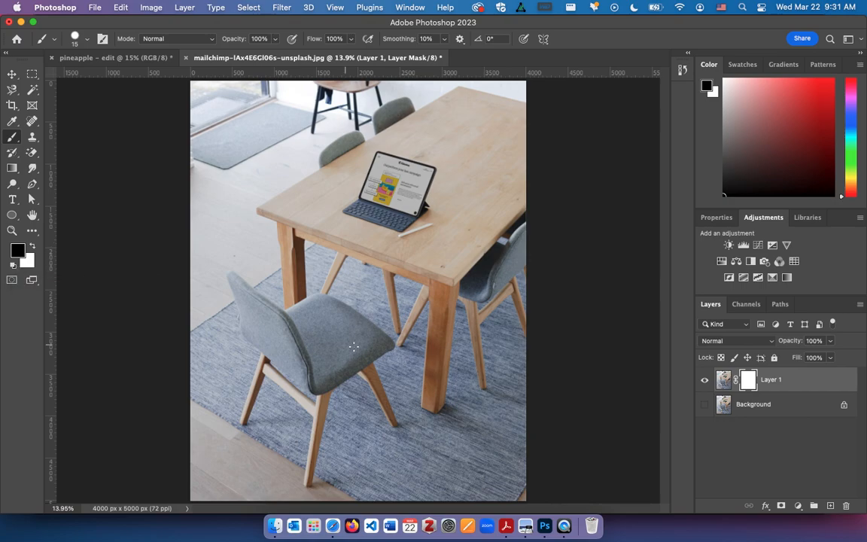
{"action": "key", "text": "x"}
{"action": "key", "text": "x"}
{"action": "key", "text": "x"}
{"action": "key", "text": "x"}
Enlarge the brush to 800 and paint black on Layer 1's mask over the upper background, laptop, tabletop and far chairs.
{"action": "key", "text": "bracketright"}
{"action": "key", "text": "bracketright"}
{"action": "key", "text": "bracketright"}
{"action": "key", "text": "bracketright"}
{"action": "key", "text": "bracketright"}
{"action": "key", "text": "bracketright"}
{"action": "key", "text": "bracketright"}
{"action": "key", "text": "bracketright"}
{"action": "key", "text": "bracketright"}
{"action": "key", "text": "bracketright"}
{"action": "key", "text": "bracketright"}
{"action": "key", "text": "bracketright"}
{"action": "key", "text": "bracketright"}
{"action": "key", "text": "bracketright"}
{"action": "key", "text": "bracketright"}
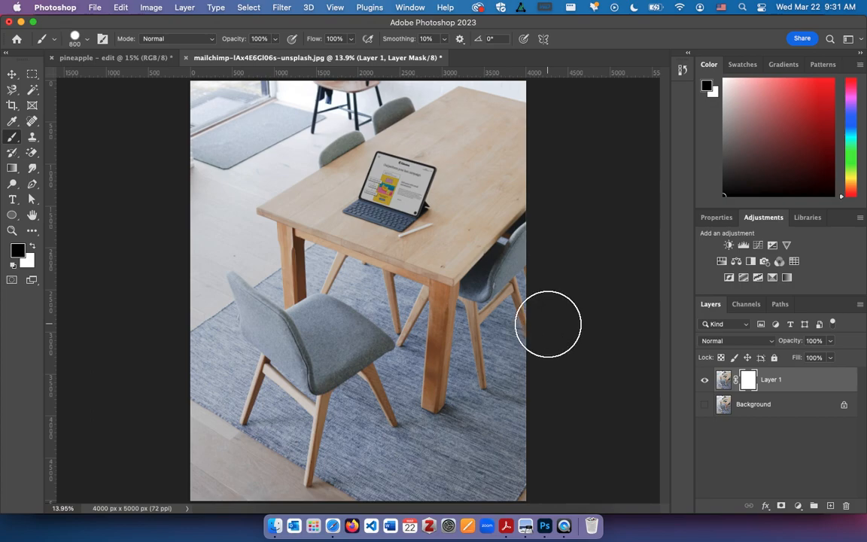
{"action": "mouse_move", "coordinate": [356, 178]}
{"action": "left_mouse_down"}
{"action": "mouse_move", "coordinate": [475, 265]}
{"action": "mouse_move", "coordinate": [445, 135]}
{"action": "mouse_move", "coordinate": [516, 125]}
{"action": "mouse_move", "coordinate": [525, 86]}
{"action": "mouse_move", "coordinate": [456, 100]}
{"action": "mouse_move", "coordinate": [66, 91]}
{"action": "mouse_move", "coordinate": [156, 132]}
{"action": "mouse_move", "coordinate": [425, 177]}
{"action": "mouse_move", "coordinate": [532, 293]}
{"action": "mouse_move", "coordinate": [425, 222]}
{"action": "mouse_move", "coordinate": [501, 401]}
{"action": "mouse_move", "coordinate": [513, 480]}
{"action": "mouse_move", "coordinate": [471, 301]}
{"action": "left_mouse_up"}
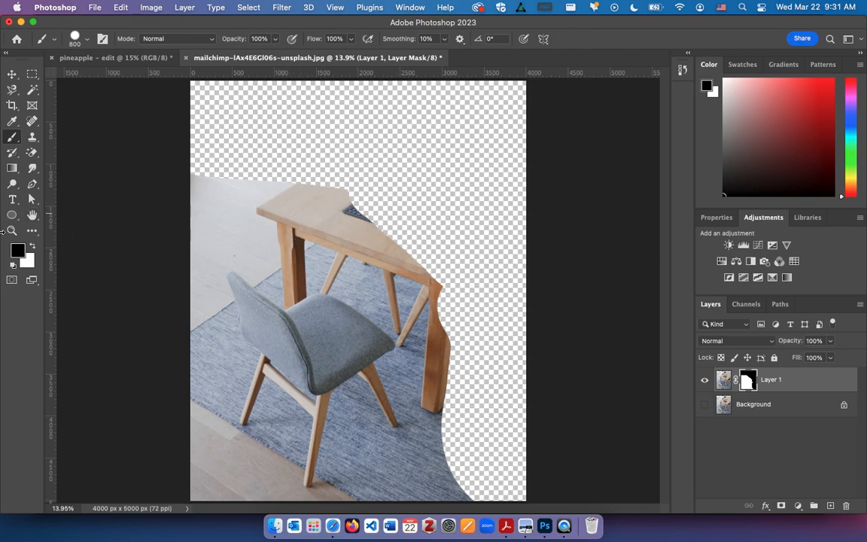
Set the foreground colour to C 0, M 0, Y 0, K 50 and paint a grey stroke on the mask across the tabletop.
{"action": "left_click", "coordinate": [20, 248]}
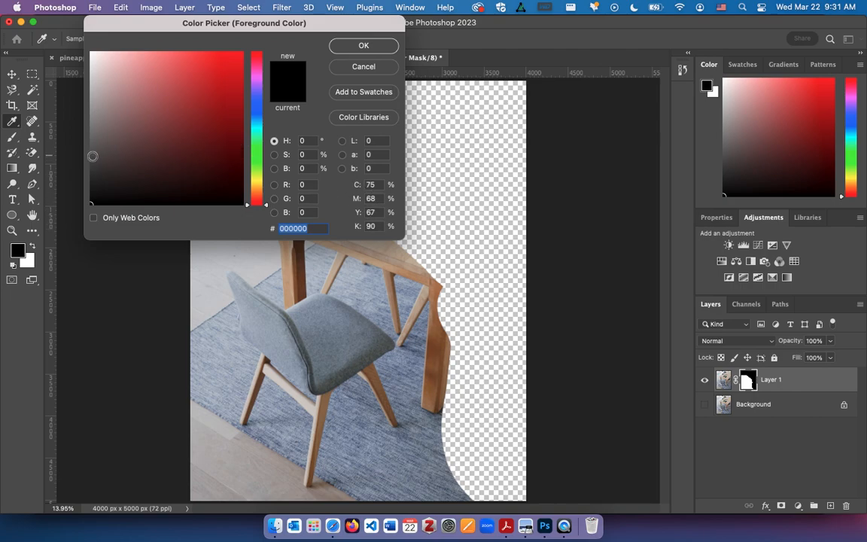
{"action": "left_click", "coordinate": [89, 156]}
{"action": "left_click", "coordinate": [373, 185]}
{"action": "type", "text": "0"}
{"action": "key", "text": "Tab"}
{"action": "type", "text": "0"}
{"action": "key", "text": "Tab"}
{"action": "type", "text": "0"}
{"action": "key", "text": "Tab"}
{"action": "type", "text": "50"}
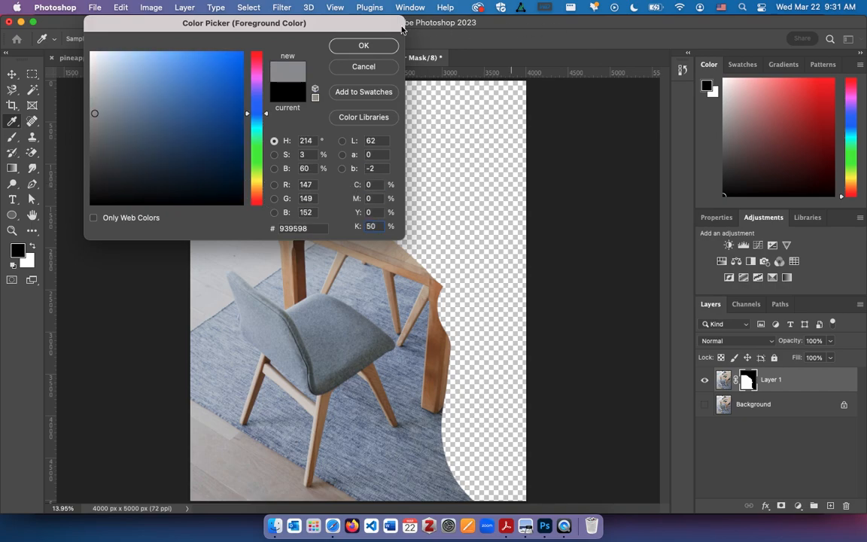
{"action": "left_click", "coordinate": [388, 44]}
{"action": "key", "text": "b"}
{"action": "mouse_move", "coordinate": [256, 174]}
{"action": "left_mouse_down"}
{"action": "mouse_move", "coordinate": [386, 232]}
{"action": "mouse_move", "coordinate": [472, 294]}
{"action": "left_mouse_up"}
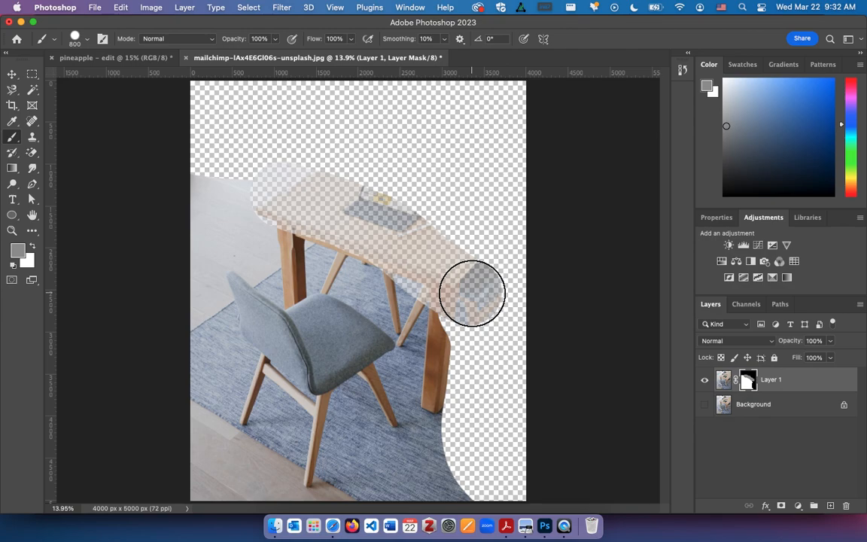
Set the foreground colour's K value to 100%.
{"action": "left_click", "coordinate": [17, 249]}
{"action": "left_click", "coordinate": [372, 226]}
{"action": "type", "text": "100"}
{"action": "key", "text": "Return"}
Mask out the remaining tabletop, floor and rug around the front chair with broad dark strokes, undoing stray strokes along the way.
{"action": "mouse_move", "coordinate": [286, 187]}
{"action": "left_mouse_down"}
{"action": "mouse_move", "coordinate": [332, 169]}
{"action": "mouse_move", "coordinate": [458, 258]}
{"action": "mouse_move", "coordinate": [444, 458]}
{"action": "mouse_move", "coordinate": [402, 490]}
{"action": "mouse_move", "coordinate": [377, 471]}
{"action": "mouse_move", "coordinate": [290, 468]}
{"action": "left_mouse_up"}
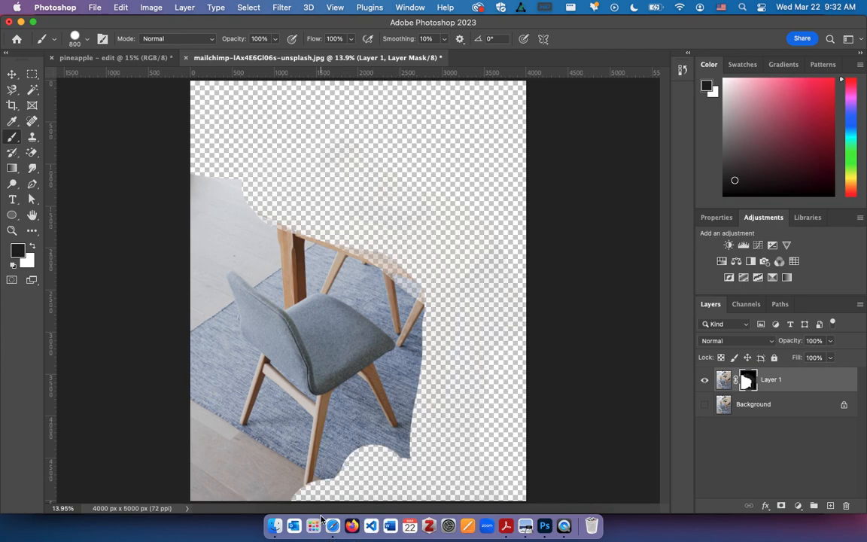
{"action": "key", "text": "super+z"}
{"action": "mouse_move", "coordinate": [361, 448]}
{"action": "left_mouse_down"}
{"action": "mouse_move", "coordinate": [422, 512]}
{"action": "mouse_move", "coordinate": [409, 472]}
{"action": "mouse_move", "coordinate": [452, 468]}
{"action": "mouse_move", "coordinate": [495, 486]}
{"action": "mouse_move", "coordinate": [462, 445]}
{"action": "mouse_move", "coordinate": [462, 359]}
{"action": "mouse_move", "coordinate": [476, 274]}
{"action": "mouse_move", "coordinate": [489, 252]}
{"action": "mouse_move", "coordinate": [460, 278]}
{"action": "mouse_move", "coordinate": [410, 249]}
{"action": "mouse_move", "coordinate": [382, 207]}
{"action": "mouse_move", "coordinate": [256, 162]}
{"action": "left_mouse_up"}
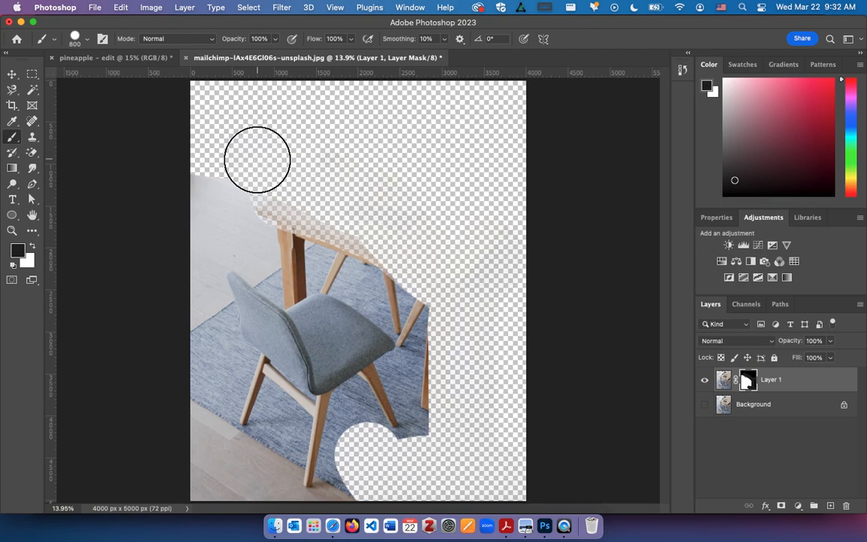
{"action": "mouse_move", "coordinate": [257, 160]}
{"action": "left_mouse_down"}
{"action": "mouse_move", "coordinate": [258, 216]}
{"action": "mouse_move", "coordinate": [365, 253]}
{"action": "mouse_move", "coordinate": [414, 283]}
{"action": "mouse_move", "coordinate": [355, 278]}
{"action": "mouse_move", "coordinate": [335, 264]}
{"action": "mouse_move", "coordinate": [334, 281]}
{"action": "mouse_move", "coordinate": [359, 270]}
{"action": "left_mouse_up"}
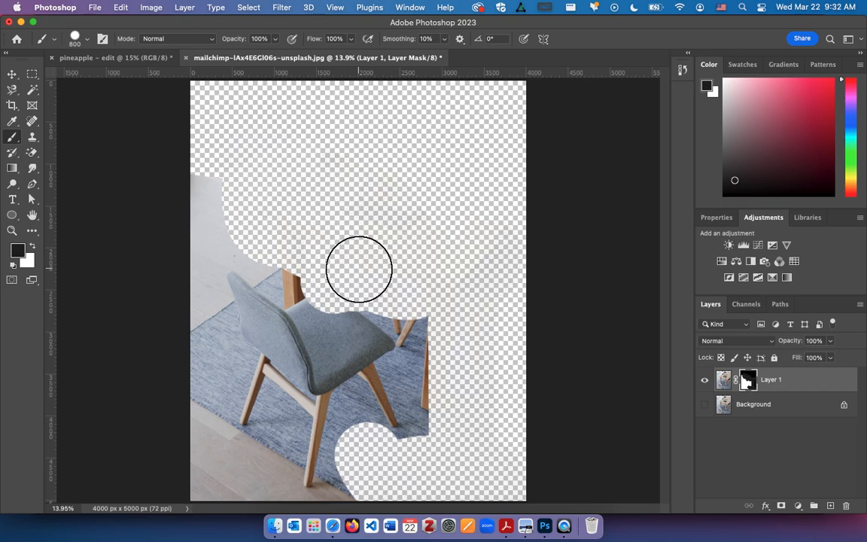
{"action": "key", "text": "super+z"}
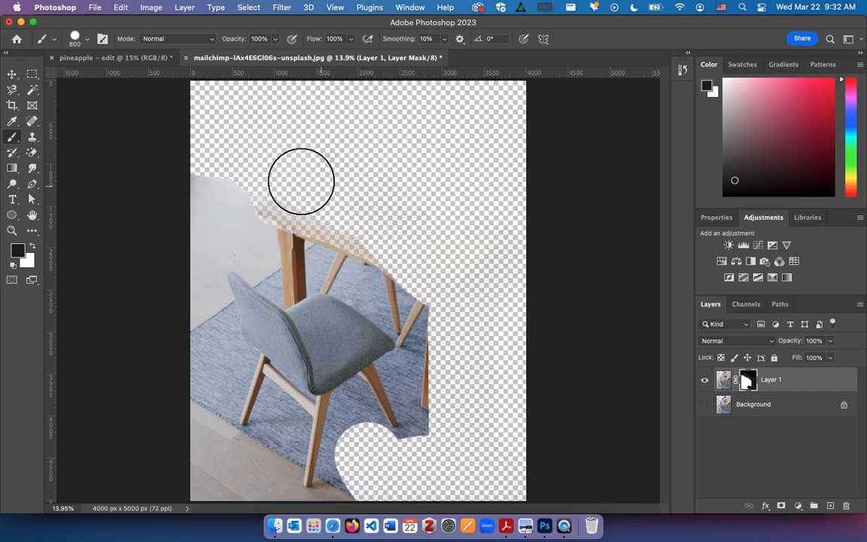
{"action": "mouse_move", "coordinate": [220, 172]}
{"action": "left_mouse_down"}
{"action": "mouse_move", "coordinate": [227, 215]}
{"action": "mouse_move", "coordinate": [282, 238]}
{"action": "mouse_move", "coordinate": [267, 243]}
{"action": "mouse_move", "coordinate": [285, 260]}
{"action": "mouse_move", "coordinate": [341, 246]}
{"action": "mouse_move", "coordinate": [412, 283]}
{"action": "mouse_move", "coordinate": [433, 315]}
{"action": "mouse_move", "coordinate": [443, 369]}
{"action": "mouse_move", "coordinate": [428, 384]}
{"action": "mouse_move", "coordinate": [436, 452]}
{"action": "mouse_move", "coordinate": [368, 468]}
{"action": "left_mouse_up"}
{"action": "mouse_move", "coordinate": [194, 223]}
{"action": "left_mouse_down"}
{"action": "mouse_move", "coordinate": [186, 329]}
{"action": "mouse_move", "coordinate": [205, 361]}
{"action": "mouse_move", "coordinate": [193, 455]}
{"action": "mouse_move", "coordinate": [232, 476]}
{"action": "mouse_move", "coordinate": [245, 473]}
{"action": "mouse_move", "coordinate": [179, 493]}
{"action": "left_mouse_up"}
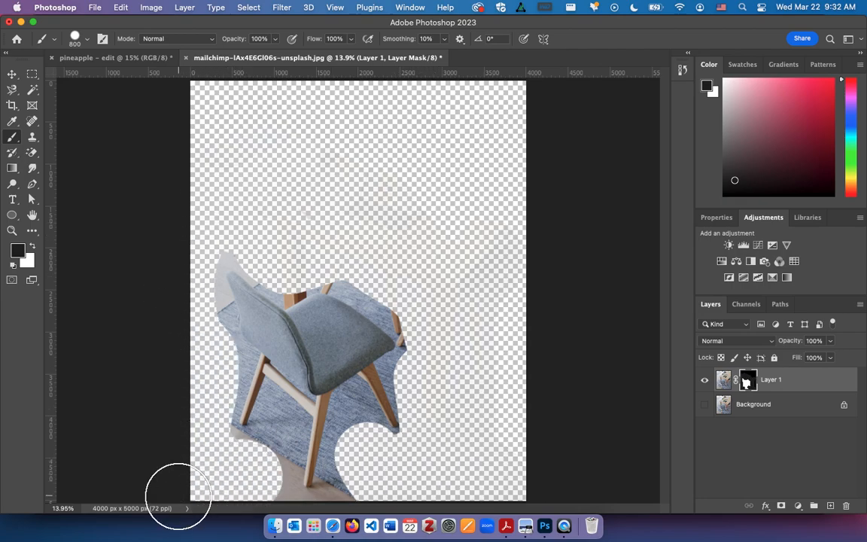
Mask out the floor and rug at the base of the image, close around the chair's frontmost leg.
{"action": "scroll", "coordinate": [180, 430], "scroll_direction": "up", "scroll_amount": 5}
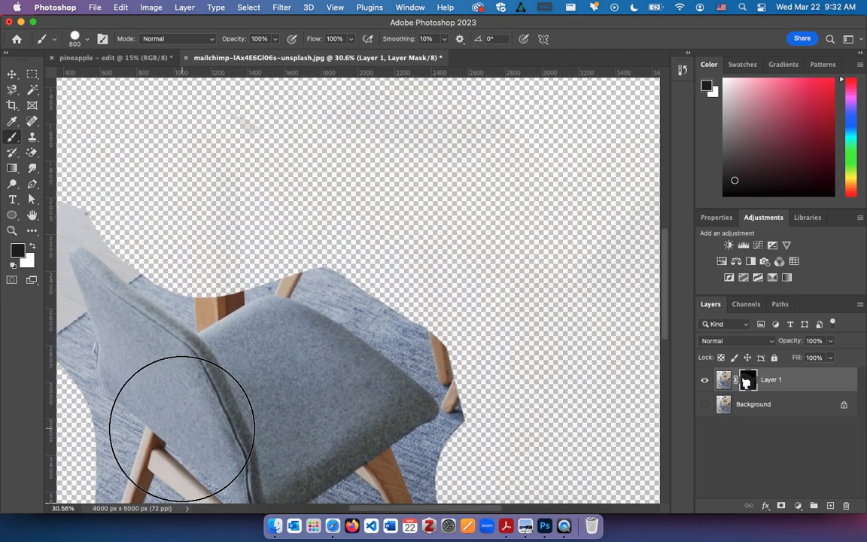
{"action": "scroll", "coordinate": [181, 429], "scroll_direction": "down", "scroll_amount": 4}
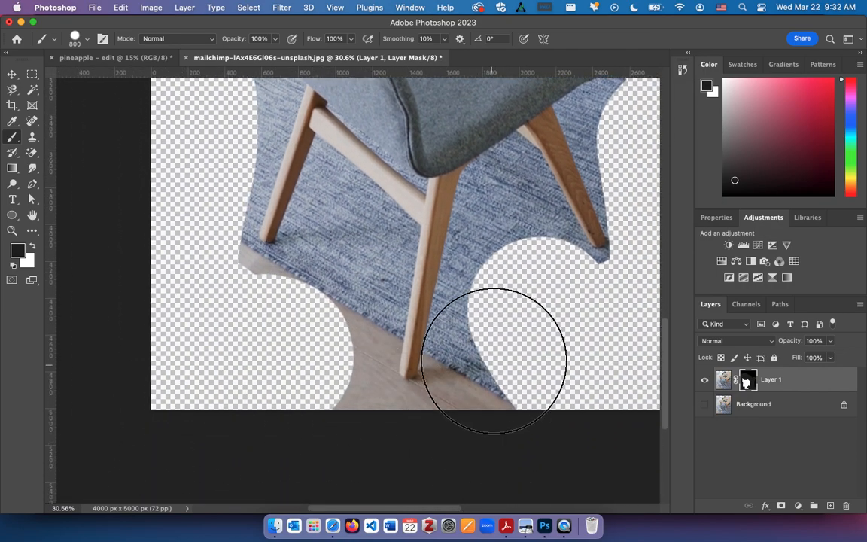
{"action": "mouse_move", "coordinate": [462, 468]}
{"action": "left_mouse_down"}
{"action": "mouse_move", "coordinate": [403, 481]}
{"action": "mouse_move", "coordinate": [349, 460]}
{"action": "mouse_move", "coordinate": [291, 398]}
{"action": "mouse_move", "coordinate": [280, 377]}
{"action": "mouse_move", "coordinate": [322, 316]}
{"action": "left_mouse_up"}
Reduce the brush to 45 and mask a thin line along the inner edges of the left leg, crossbar and frontmost leg.
{"action": "key", "text": "bracketleft"}
{"action": "key", "text": "bracketleft"}
{"action": "key", "text": "bracketleft"}
{"action": "key", "text": "bracketleft"}
{"action": "key", "text": "bracketleft"}
{"action": "key", "text": "bracketleft"}
{"action": "key", "text": "bracketleft"}
{"action": "key", "text": "bracketleft"}
{"action": "key", "text": "bracketleft"}
{"action": "key", "text": "bracketleft"}
{"action": "key", "text": "bracketleft"}
{"action": "key", "text": "bracketleft"}
{"action": "key", "text": "bracketleft"}
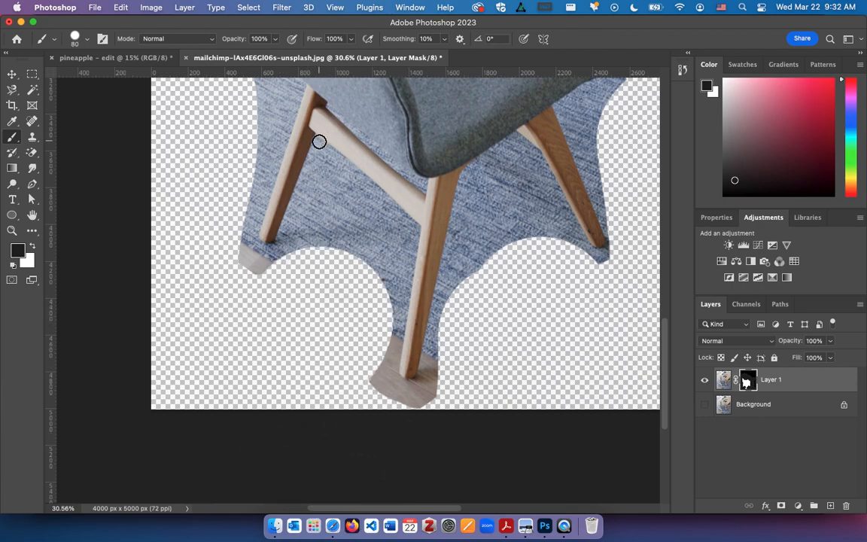
{"action": "key", "text": "bracketleft"}
{"action": "key", "text": "bracketleft"}
{"action": "key", "text": "bracketleft"}
{"action": "key", "text": "bracketleft"}
{"action": "left_click", "coordinate": [278, 247], "text": "shift"}
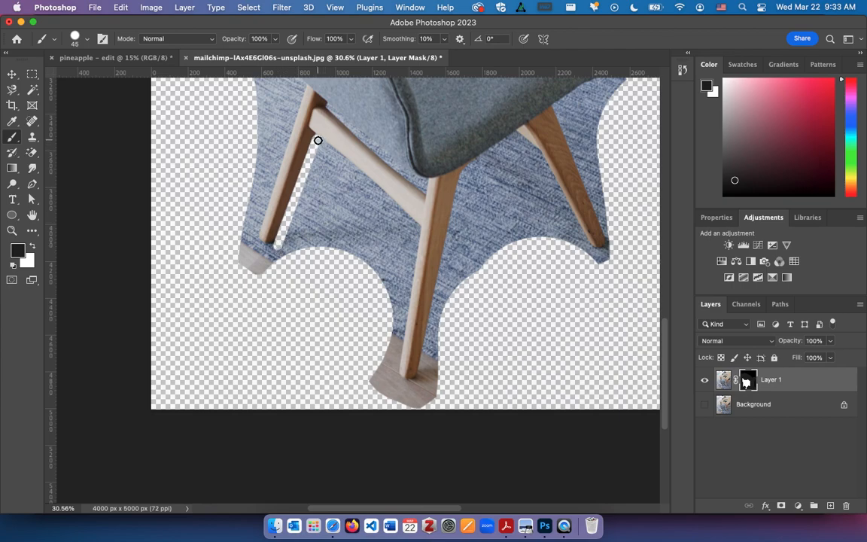
{"action": "left_click", "coordinate": [417, 232], "text": "shift"}
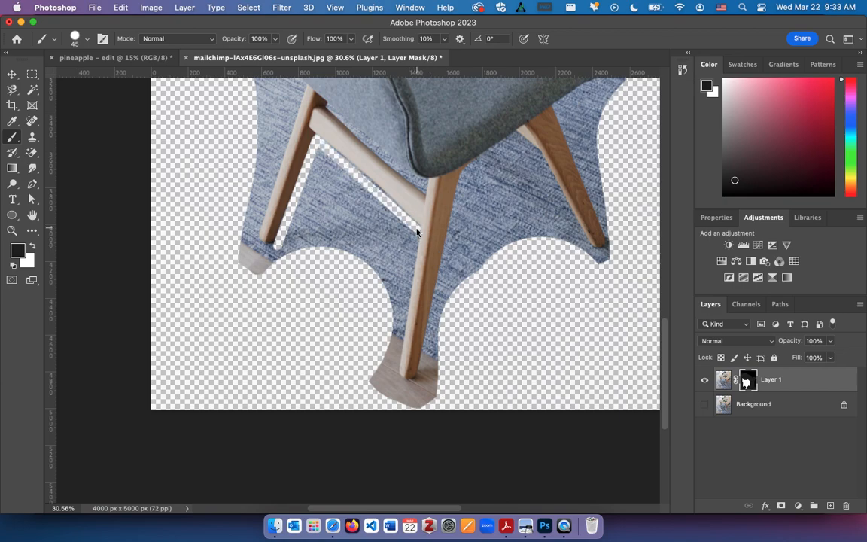
{"action": "left_click", "coordinate": [396, 377], "text": "shift"}
Enlarge the brush to 70 and mask out the rug and floor beside and below the frontmost leg.
{"action": "key", "text": "bracketright"}
{"action": "key", "text": "bracketright"}
{"action": "key", "text": "bracketright"}
{"action": "key", "text": "bracketright"}
{"action": "key", "text": "bracketright"}
{"action": "key", "text": "bracketright"}
{"action": "key", "text": "bracketright"}
{"action": "key", "text": "bracketright"}
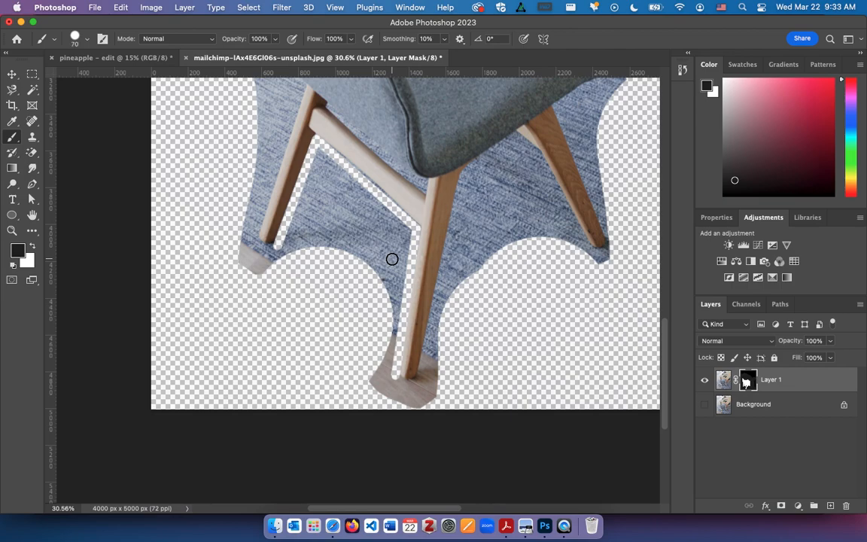
{"action": "mouse_move", "coordinate": [401, 231]}
{"action": "left_mouse_down"}
{"action": "mouse_move", "coordinate": [352, 315]}
{"action": "mouse_move", "coordinate": [403, 251]}
{"action": "mouse_move", "coordinate": [387, 293]}
{"action": "mouse_move", "coordinate": [399, 278]}
{"action": "mouse_move", "coordinate": [394, 333]}
{"action": "mouse_move", "coordinate": [374, 390]}
{"action": "mouse_move", "coordinate": [404, 403]}
{"action": "mouse_move", "coordinate": [389, 383]}
{"action": "mouse_move", "coordinate": [417, 402]}
{"action": "mouse_move", "coordinate": [441, 392]}
{"action": "mouse_move", "coordinate": [406, 392]}
{"action": "mouse_move", "coordinate": [426, 393]}
{"action": "mouse_move", "coordinate": [430, 368]}
{"action": "left_mouse_up"}
Hide a short section of the frontmost leg on the mask, restore it with white, and return to the dark foreground colour.
{"action": "left_click_drag", "start_coordinate": [438, 268], "coordinate": [427, 267]}
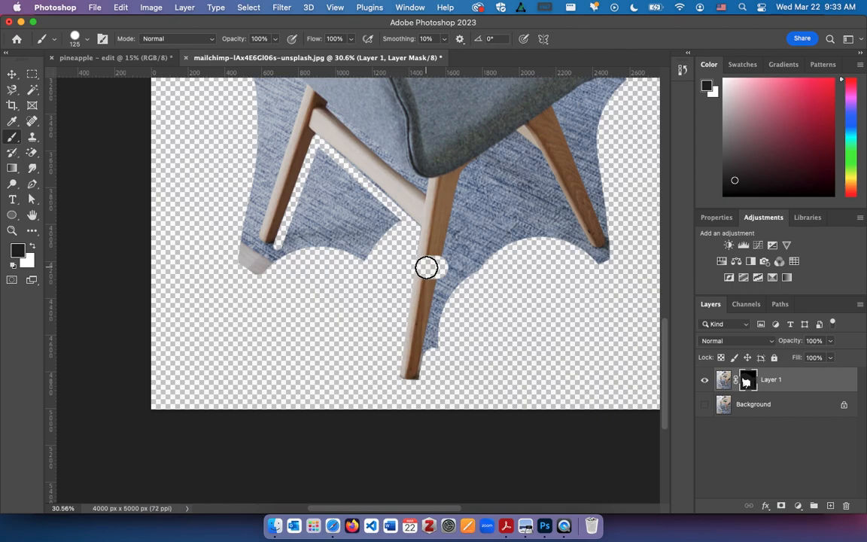
{"action": "key", "text": "x"}
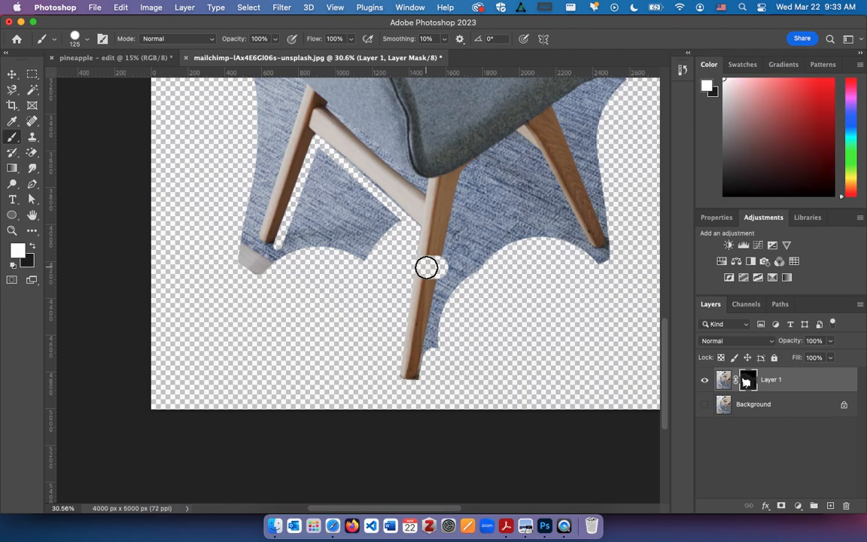
{"action": "mouse_move", "coordinate": [426, 268]}
{"action": "left_mouse_down"}
{"action": "mouse_move", "coordinate": [433, 250]}
{"action": "mouse_move", "coordinate": [431, 285]}
{"action": "left_mouse_up"}
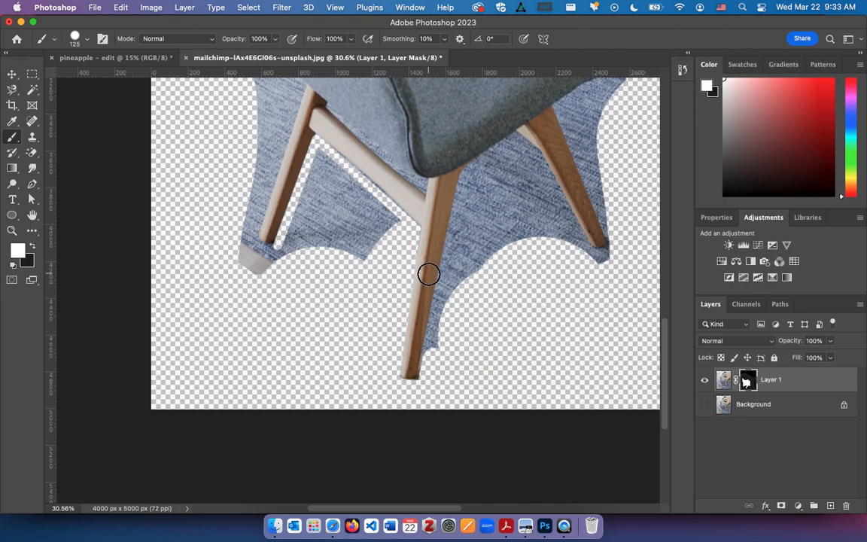
{"action": "key", "text": "x"}
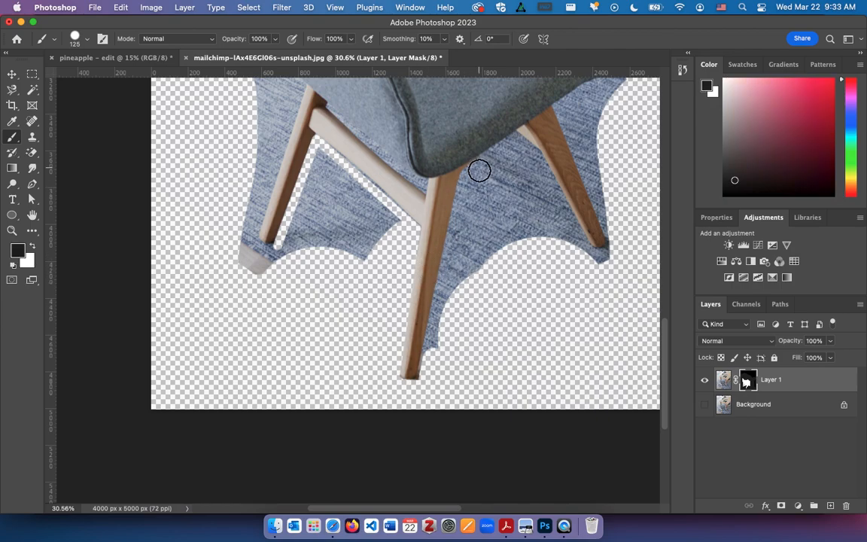
Mask out the rug along the right edge of the frontmost leg up to the underside of the seat.
{"action": "left_click_drag", "start_coordinate": [477, 174], "coordinate": [437, 351]}
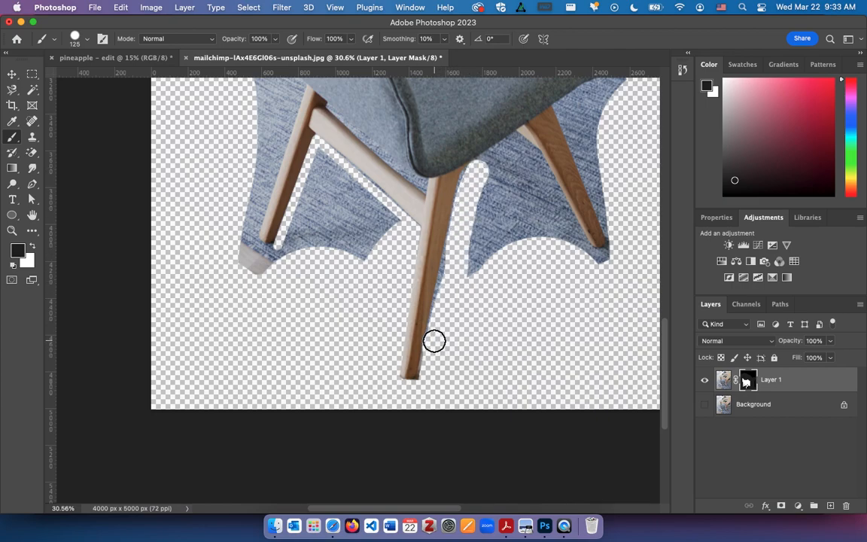
{"action": "left_click", "coordinate": [470, 181], "text": "shift"}
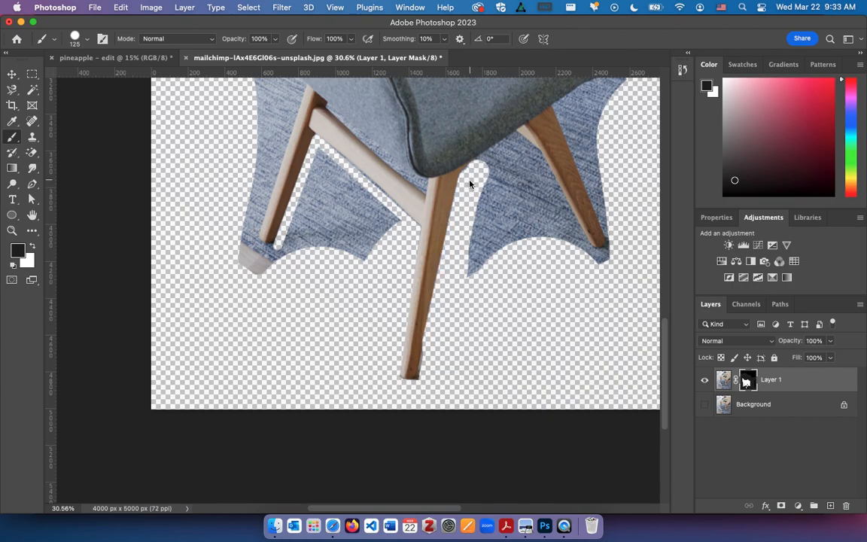
{"action": "left_click", "coordinate": [484, 166]}
Mask out the rug under the seat, on both sides and at the foot of the right leg, and below the seat's corner.
{"action": "left_click_drag", "start_coordinate": [516, 144], "coordinate": [533, 157]}
{"action": "left_click_drag", "start_coordinate": [569, 227], "coordinate": [589, 254]}
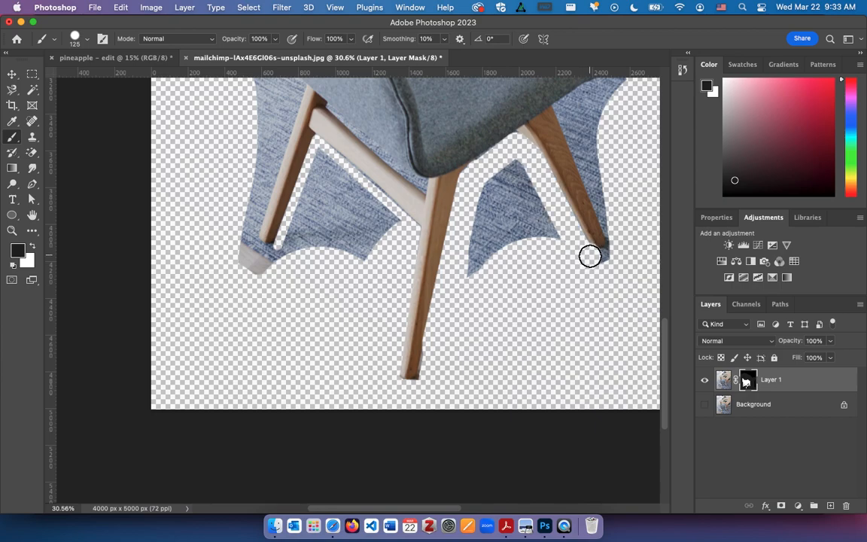
{"action": "left_click_drag", "start_coordinate": [585, 257], "coordinate": [606, 254]}
{"action": "mouse_move", "coordinate": [551, 241]}
{"action": "left_mouse_down"}
{"action": "mouse_move", "coordinate": [515, 165]}
{"action": "mouse_move", "coordinate": [536, 243]}
{"action": "mouse_move", "coordinate": [497, 175]}
{"action": "mouse_move", "coordinate": [490, 208]}
{"action": "mouse_move", "coordinate": [519, 247]}
{"action": "mouse_move", "coordinate": [488, 234]}
{"action": "mouse_move", "coordinate": [481, 217]}
{"action": "mouse_move", "coordinate": [488, 257]}
{"action": "left_mouse_up"}
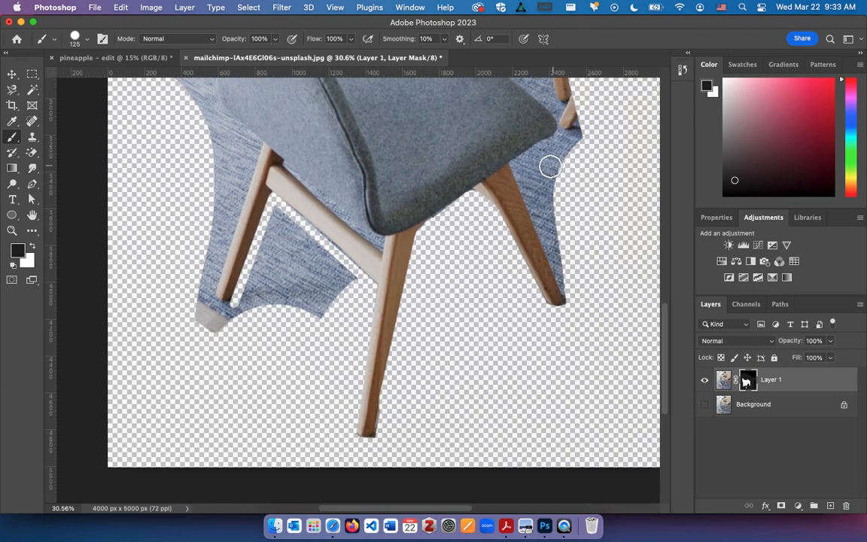
{"action": "left_click_drag", "start_coordinate": [522, 166], "coordinate": [578, 299]}
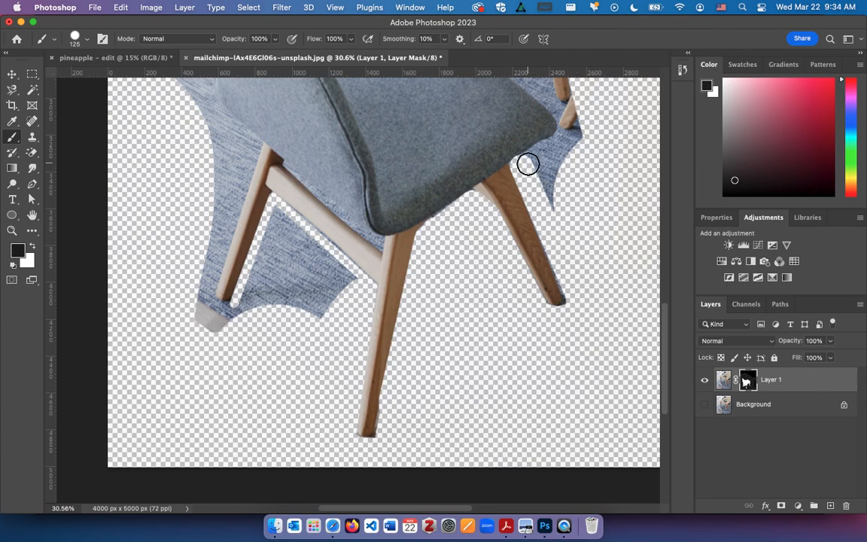
{"action": "mouse_move", "coordinate": [539, 155]}
{"action": "left_mouse_down"}
{"action": "mouse_move", "coordinate": [572, 122]}
{"action": "mouse_move", "coordinate": [582, 128]}
{"action": "mouse_move", "coordinate": [543, 184]}
{"action": "mouse_move", "coordinate": [556, 217]}
{"action": "mouse_move", "coordinate": [553, 176]}
{"action": "left_mouse_up"}
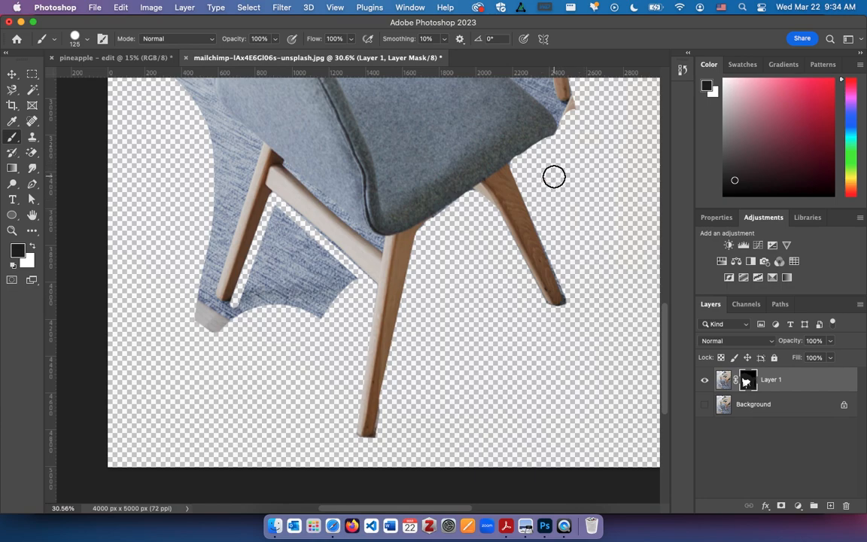
Mask out the background beside the seat's right corner, above the backrest and down the backrest's left edge.
{"action": "scroll", "coordinate": [554, 176], "scroll_direction": "up", "scroll_amount": 3}
{"action": "scroll", "coordinate": [554, 176], "scroll_direction": "up", "scroll_amount": 5}
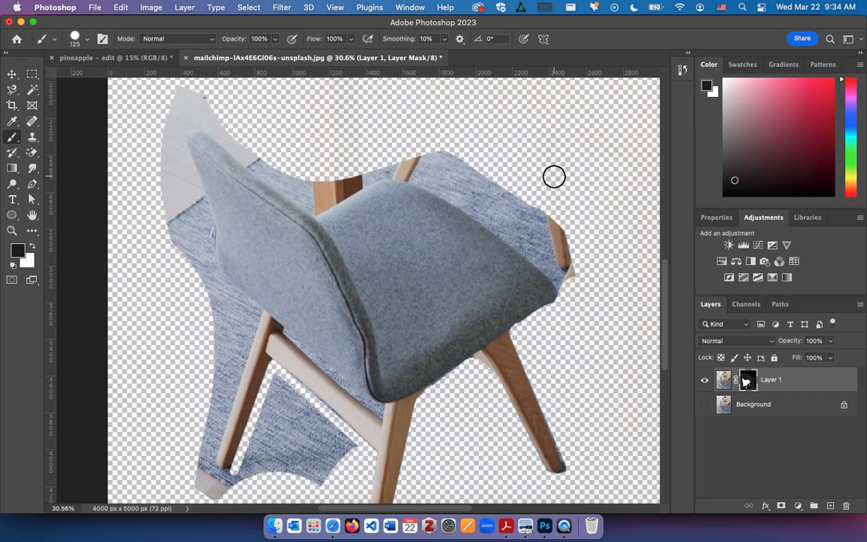
{"action": "scroll", "coordinate": [557, 176], "scroll_direction": "up", "scroll_amount": 1}
{"action": "mouse_move", "coordinate": [577, 294]}
{"action": "left_mouse_down"}
{"action": "mouse_move", "coordinate": [551, 228]}
{"action": "mouse_move", "coordinate": [573, 274]}
{"action": "mouse_move", "coordinate": [572, 305]}
{"action": "mouse_move", "coordinate": [524, 207]}
{"action": "mouse_move", "coordinate": [470, 184]}
{"action": "mouse_move", "coordinate": [403, 177]}
{"action": "mouse_move", "coordinate": [299, 198]}
{"action": "mouse_move", "coordinate": [172, 117]}
{"action": "mouse_move", "coordinate": [210, 114]}
{"action": "mouse_move", "coordinate": [201, 139]}
{"action": "mouse_move", "coordinate": [162, 166]}
{"action": "mouse_move", "coordinate": [163, 187]}
{"action": "mouse_move", "coordinate": [176, 166]}
{"action": "left_mouse_up"}
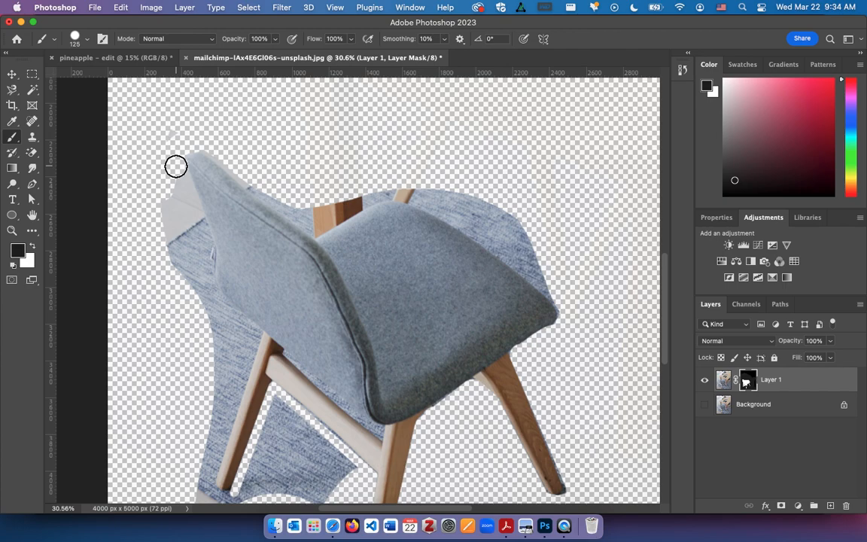
{"action": "mouse_move", "coordinate": [175, 165]}
{"action": "left_mouse_down"}
{"action": "mouse_move", "coordinate": [168, 133]}
{"action": "mouse_move", "coordinate": [203, 261]}
{"action": "mouse_move", "coordinate": [201, 296]}
{"action": "mouse_move", "coordinate": [173, 278]}
{"action": "mouse_move", "coordinate": [164, 207]}
{"action": "mouse_move", "coordinate": [190, 269]}
{"action": "mouse_move", "coordinate": [178, 185]}
{"action": "left_mouse_up"}
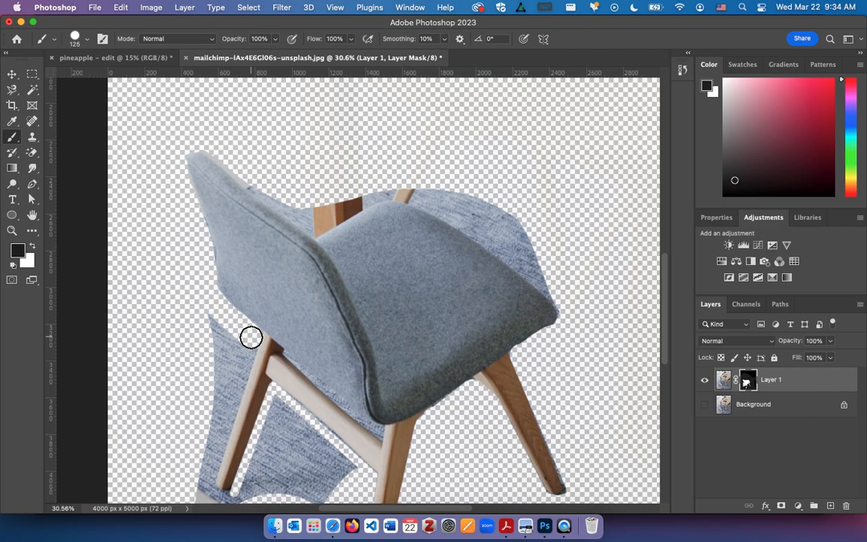
Mask out the rug on both sides and at the foot of the left leg, including the patch below the crossbar.
{"action": "scroll", "coordinate": [233, 377], "scroll_direction": "down", "scroll_amount": 3}
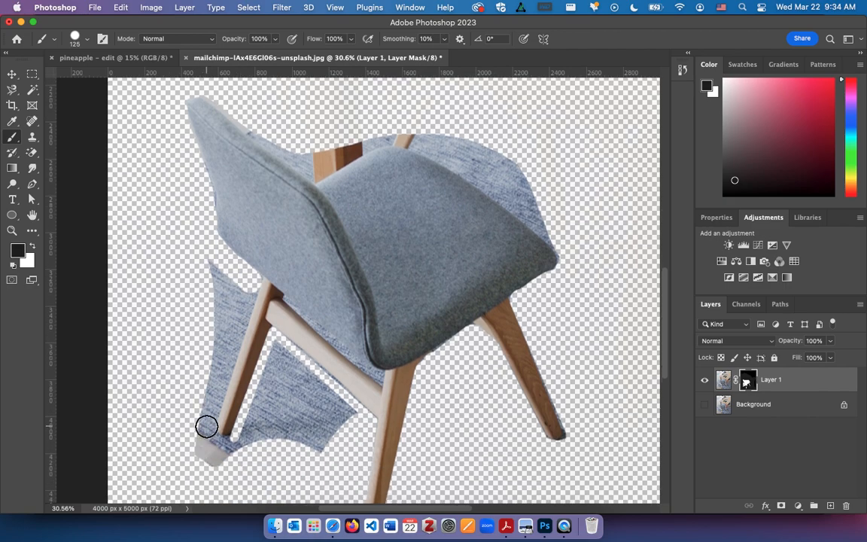
{"action": "mouse_move", "coordinate": [202, 427]}
{"action": "left_mouse_down"}
{"action": "mouse_move", "coordinate": [212, 265]}
{"action": "mouse_move", "coordinate": [227, 277]}
{"action": "mouse_move", "coordinate": [210, 286]}
{"action": "mouse_move", "coordinate": [235, 290]}
{"action": "mouse_move", "coordinate": [223, 290]}
{"action": "mouse_move", "coordinate": [207, 353]}
{"action": "mouse_move", "coordinate": [230, 300]}
{"action": "left_mouse_up"}
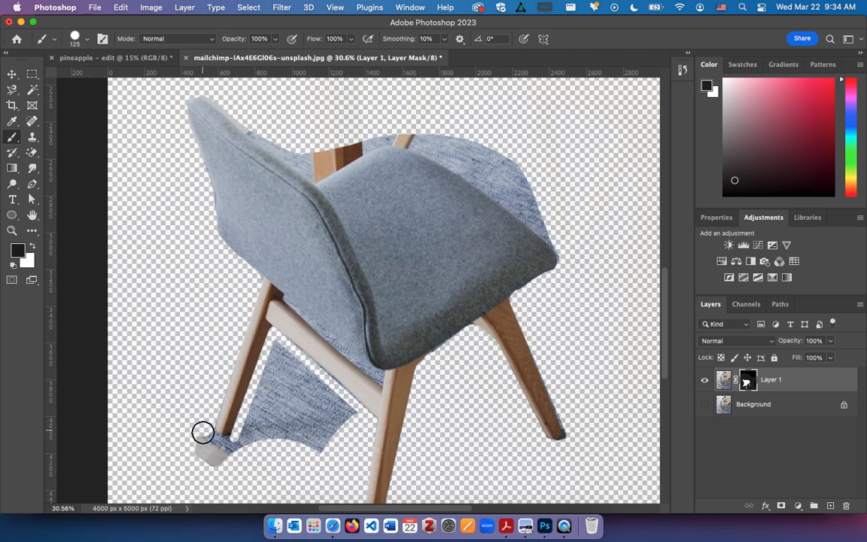
{"action": "mouse_move", "coordinate": [228, 447]}
{"action": "left_mouse_down"}
{"action": "mouse_move", "coordinate": [208, 467]}
{"action": "mouse_move", "coordinate": [195, 453]}
{"action": "mouse_move", "coordinate": [232, 465]}
{"action": "mouse_move", "coordinate": [243, 453]}
{"action": "mouse_move", "coordinate": [275, 349]}
{"action": "mouse_move", "coordinate": [298, 382]}
{"action": "mouse_move", "coordinate": [302, 375]}
{"action": "mouse_move", "coordinate": [349, 413]}
{"action": "mouse_move", "coordinate": [278, 390]}
{"action": "mouse_move", "coordinate": [263, 443]}
{"action": "mouse_move", "coordinate": [286, 412]}
{"action": "mouse_move", "coordinate": [297, 410]}
{"action": "mouse_move", "coordinate": [290, 434]}
{"action": "mouse_move", "coordinate": [315, 413]}
{"action": "mouse_move", "coordinate": [321, 445]}
{"action": "left_mouse_up"}
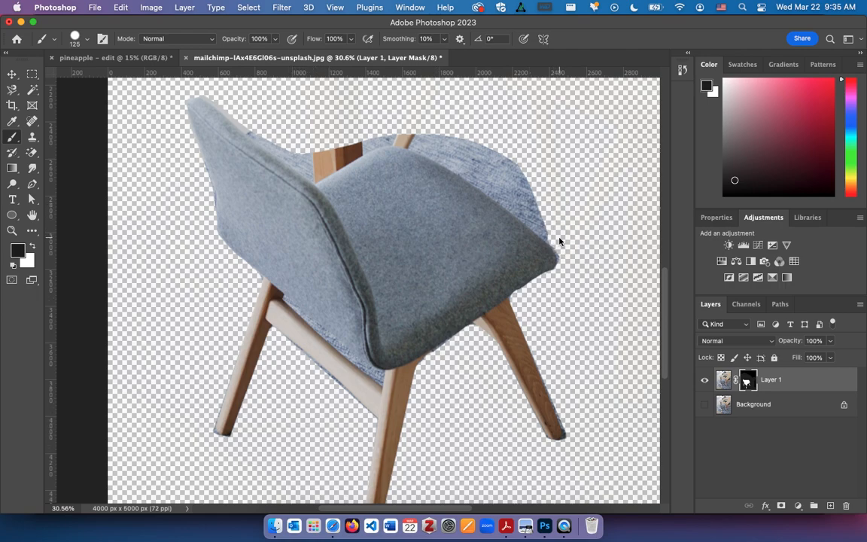
Mask out the rug and wood behind the seat, using a 40 px brush for the remnants between backrest and seat.
{"action": "left_click", "coordinate": [407, 136], "text": "shift"}
{"action": "mouse_move", "coordinate": [411, 129]}
{"action": "left_mouse_down"}
{"action": "mouse_move", "coordinate": [543, 183]}
{"action": "mouse_move", "coordinate": [543, 204]}
{"action": "mouse_move", "coordinate": [410, 136]}
{"action": "mouse_move", "coordinate": [370, 136]}
{"action": "mouse_move", "coordinate": [316, 161]}
{"action": "mouse_move", "coordinate": [258, 126]}
{"action": "left_mouse_up"}
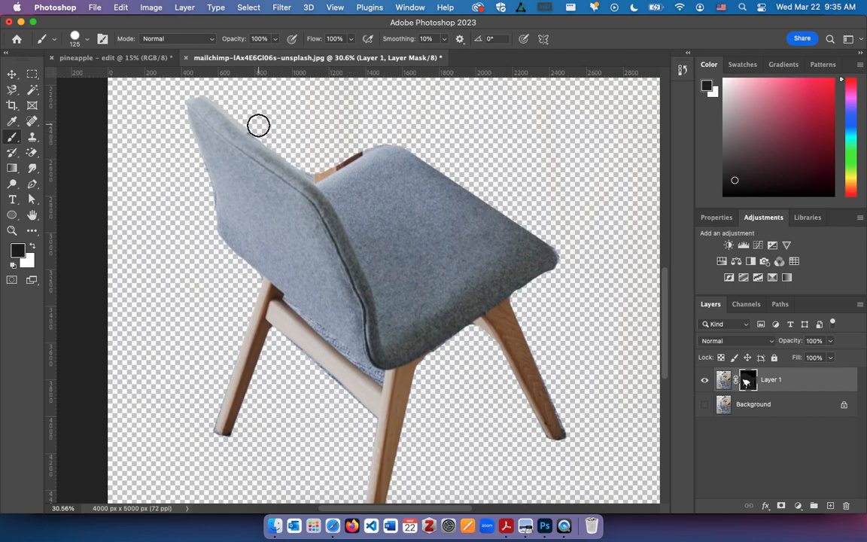
{"action": "key", "text": "bracketleft"}
{"action": "key", "text": "bracketleft"}
{"action": "key", "text": "bracketleft"}
{"action": "key", "text": "bracketleft"}
{"action": "key", "text": "bracketleft"}
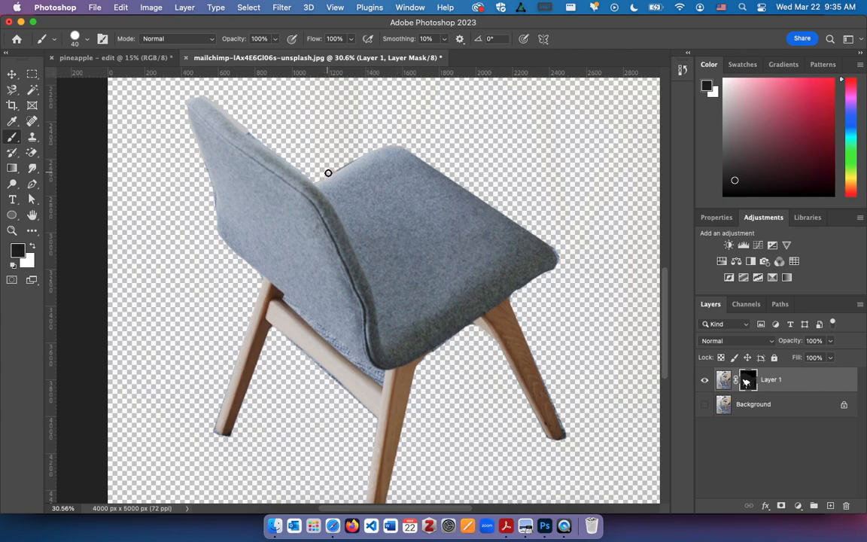
{"action": "key", "text": "v"}
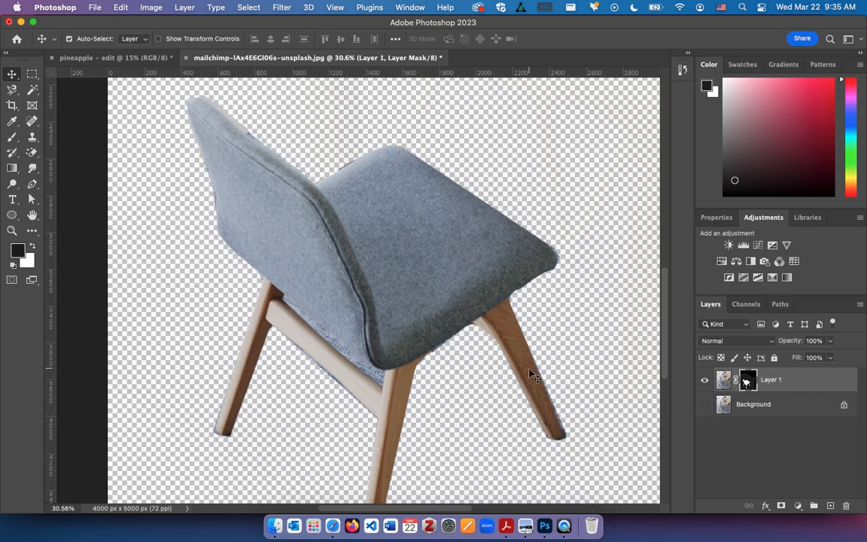
{"action": "scroll", "coordinate": [529, 374], "scroll_direction": "down", "scroll_amount": 10}
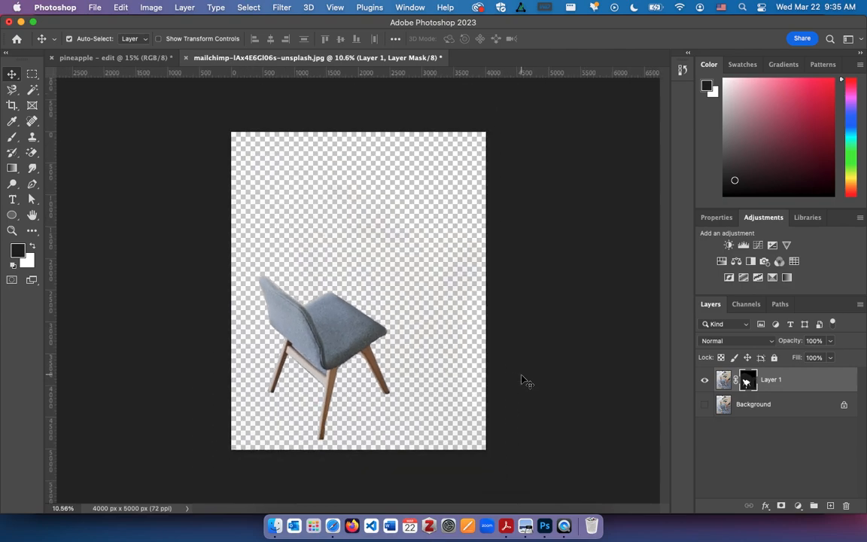
Duplicate the masked chair layer and hide the original Layer 1.
{"action": "right_click", "coordinate": [750, 384]}
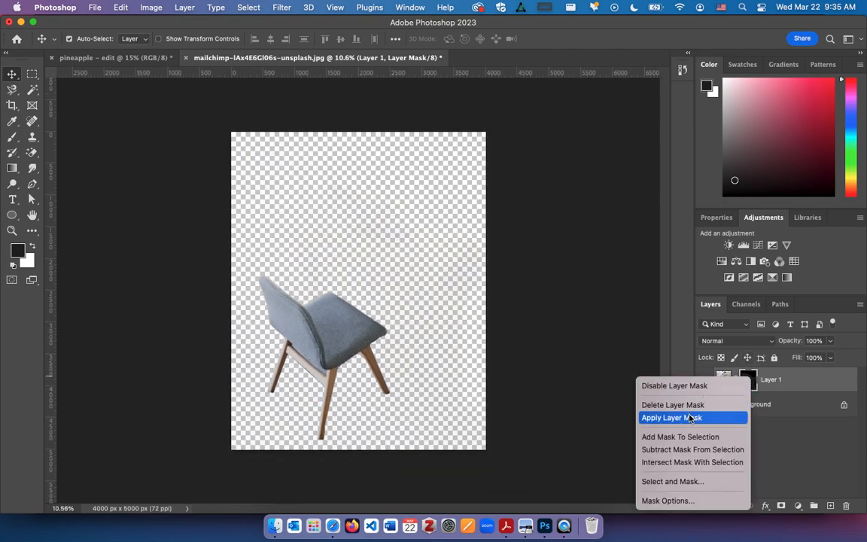
{"action": "left_click", "coordinate": [820, 381]}
{"action": "key", "text": "super+j"}
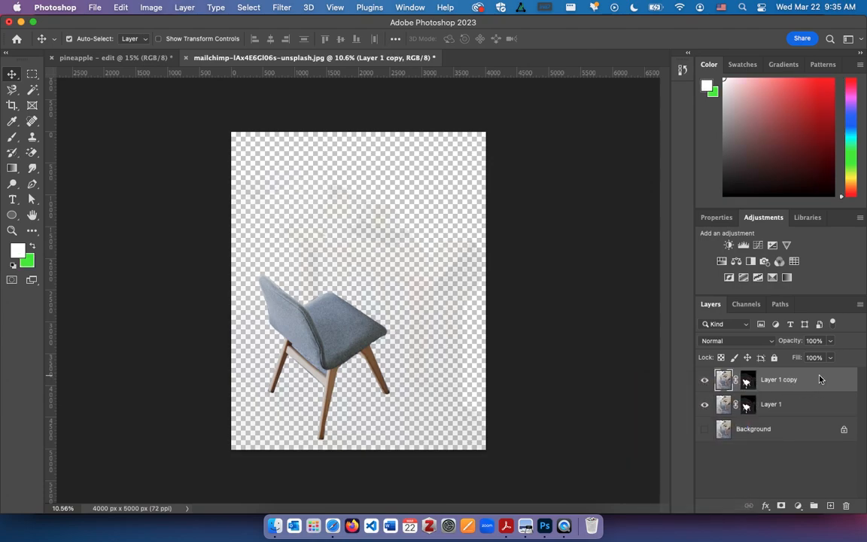
{"action": "left_click", "coordinate": [705, 406]}
Apply the layer mask on Layer 1 copy permanently.
{"action": "left_click", "coordinate": [747, 381]}
{"action": "right_click", "coordinate": [745, 384]}
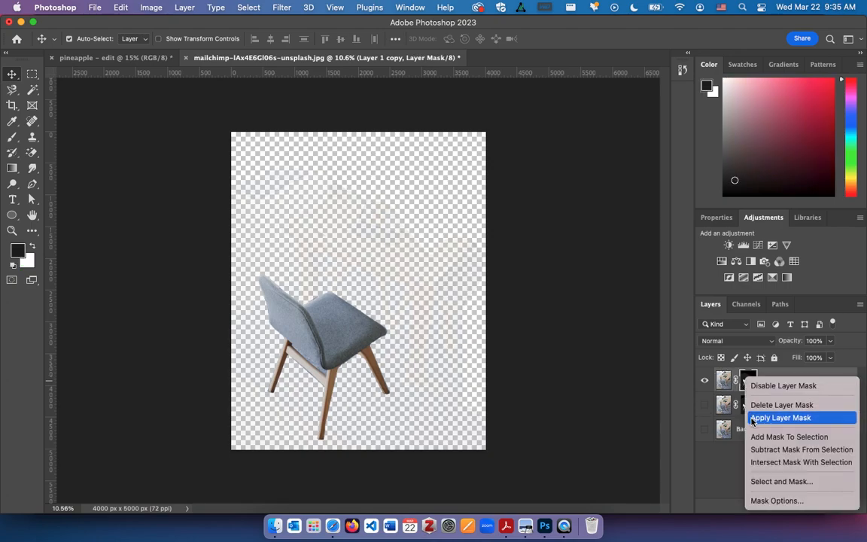
{"action": "left_click", "coordinate": [752, 418]}
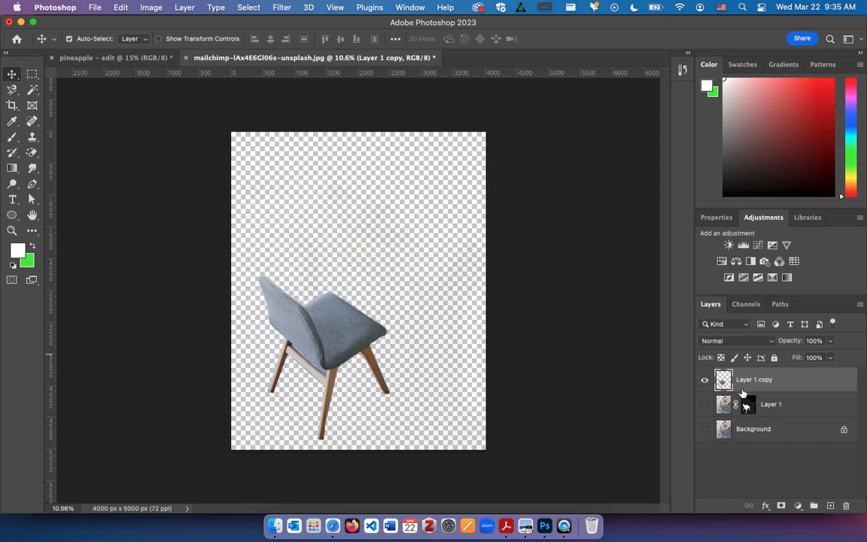
Save the image to the Desktop as chair-nobg in TIFF format with no image compression and transparency saved.
{"action": "key", "text": "super+s"}
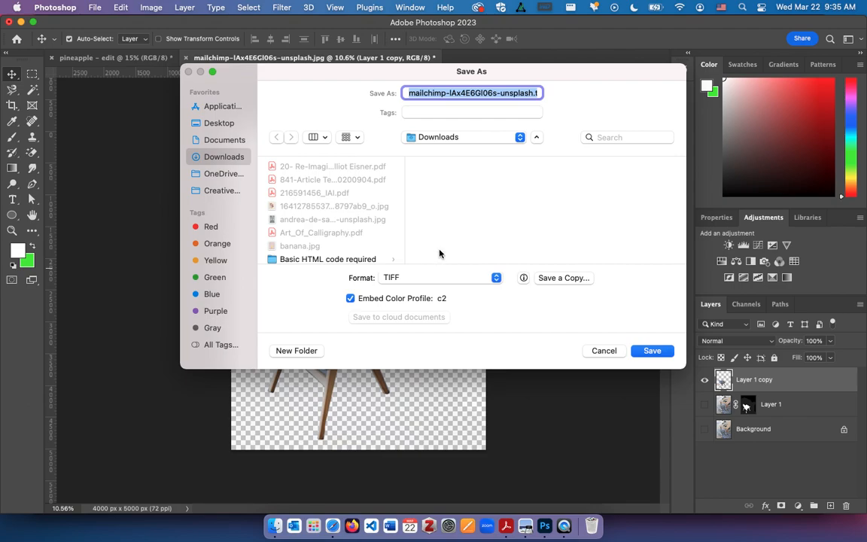
{"action": "type", "text": "chair-nobg"}
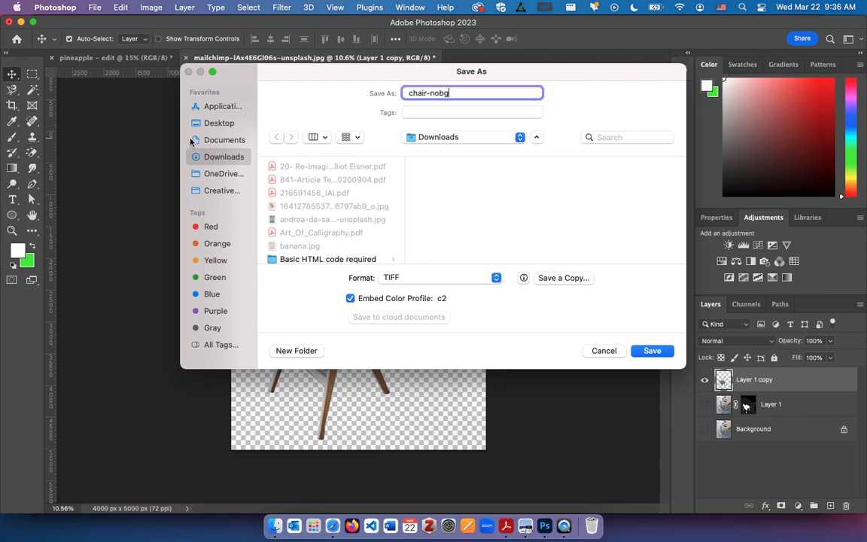
{"action": "left_click", "coordinate": [211, 124]}
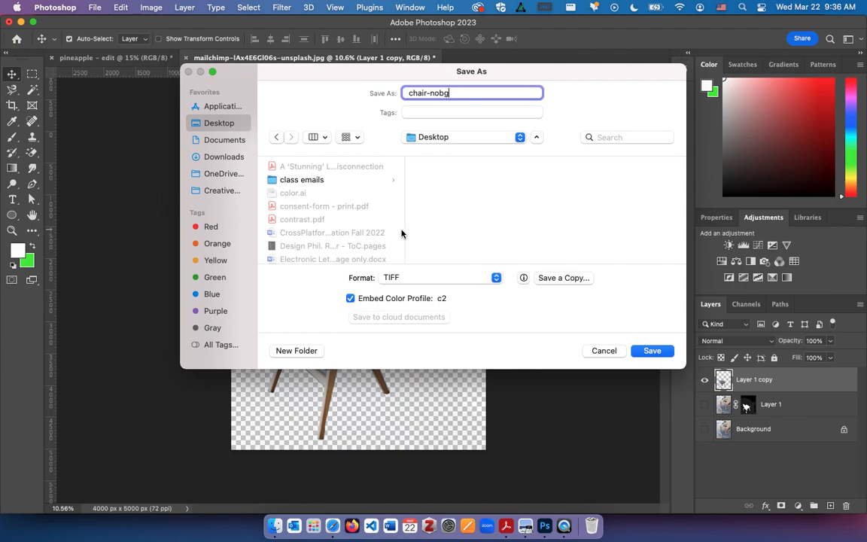
{"action": "left_click", "coordinate": [639, 350]}
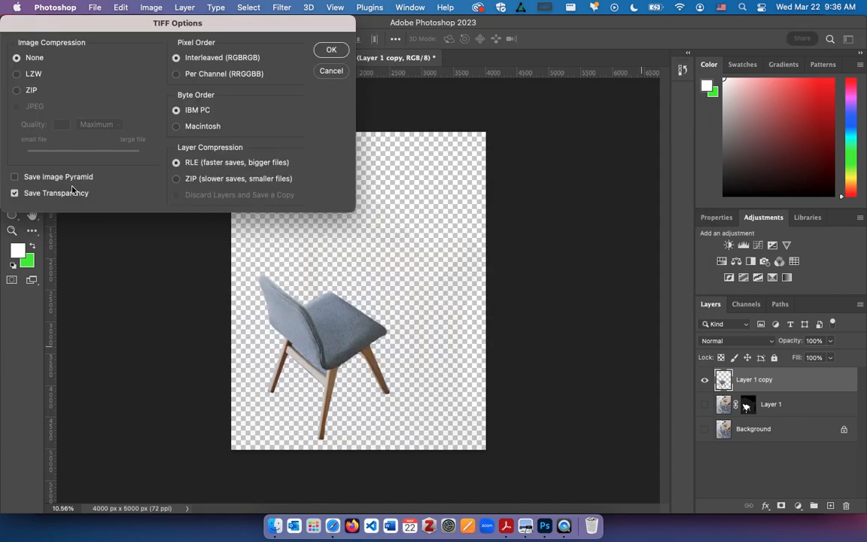
{"action": "left_click", "coordinate": [328, 50]}
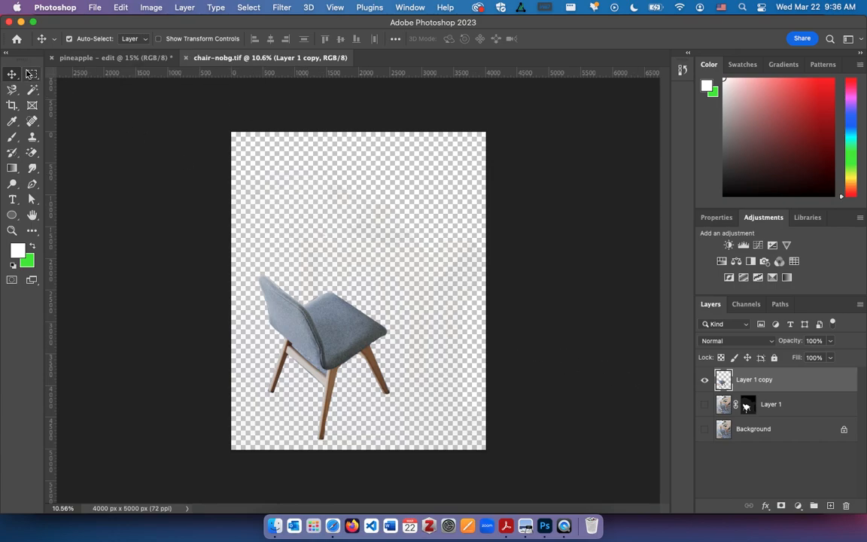
Select the chair with a rectangular marquee, move it to around the middle of the canvas and clear the selection.
{"action": "left_click", "coordinate": [33, 74]}
{"action": "left_click_drag", "start_coordinate": [222, 238], "coordinate": [445, 472]}
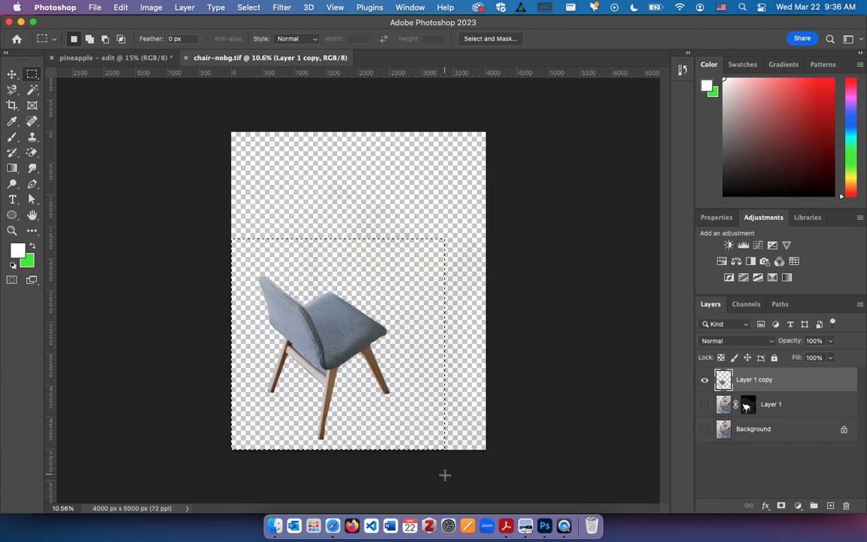
{"action": "key", "text": "v"}
{"action": "left_click_drag", "start_coordinate": [343, 309], "coordinate": [341, 209]}
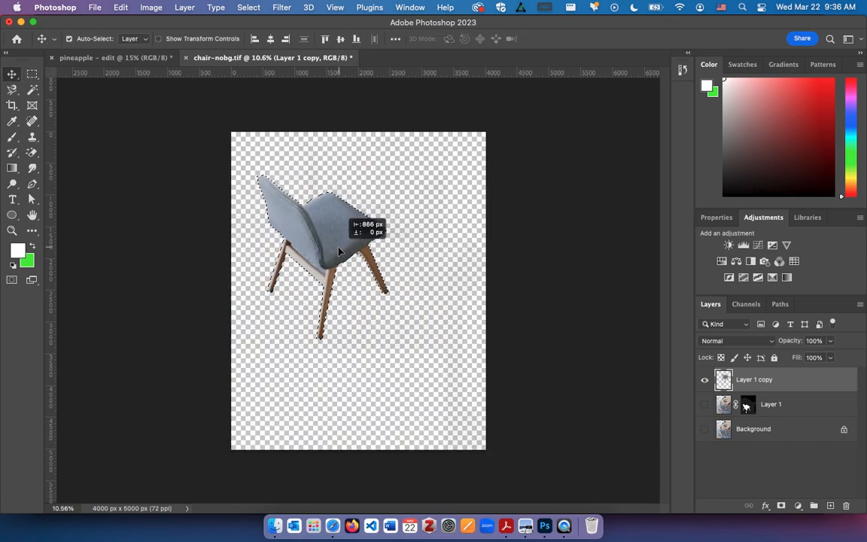
{"action": "left_click_drag", "start_coordinate": [339, 252], "coordinate": [402, 292]}
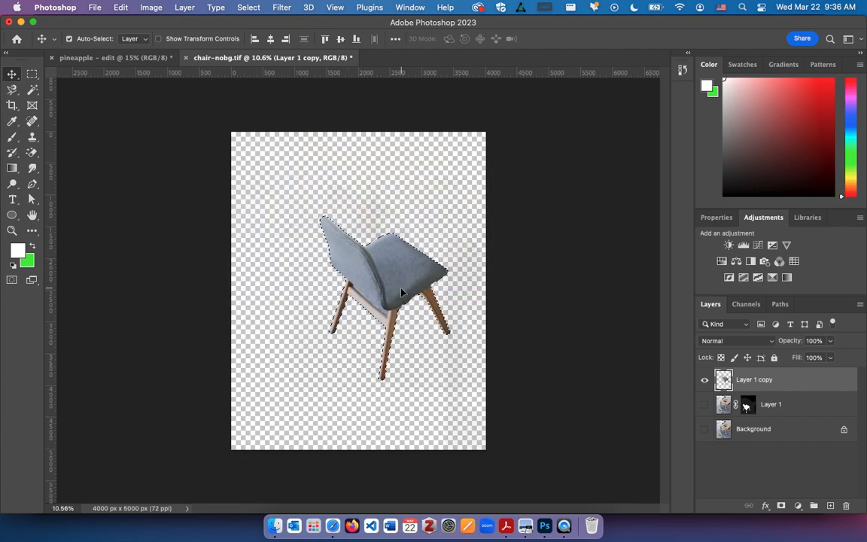
{"action": "left_click_drag", "start_coordinate": [401, 292], "coordinate": [368, 309]}
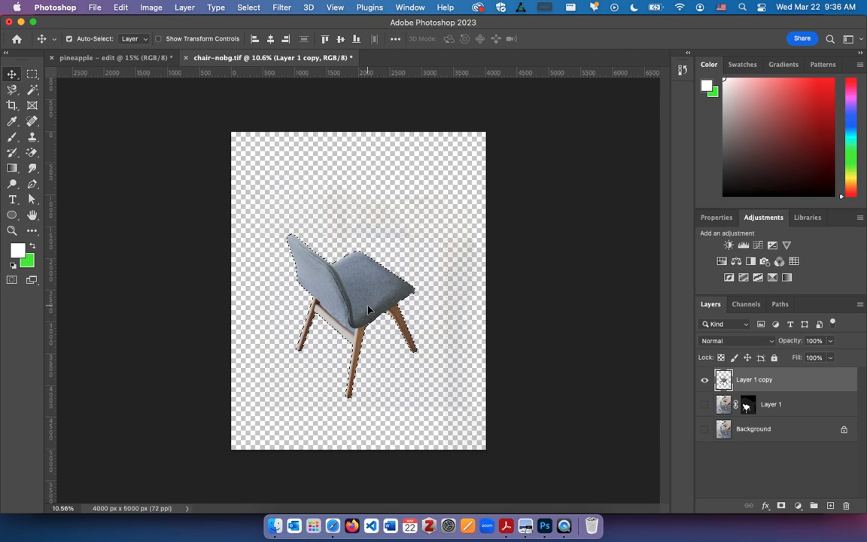
{"action": "left_click_drag", "start_coordinate": [368, 310], "coordinate": [371, 287]}
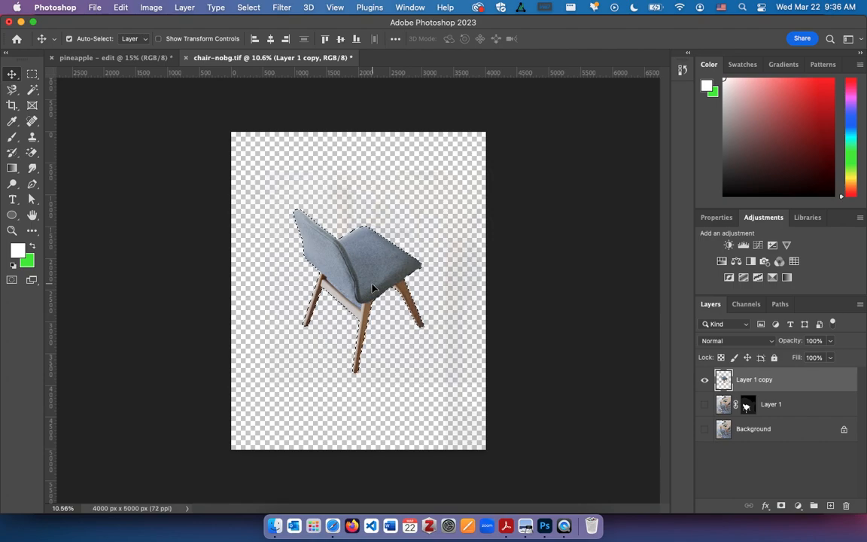
{"action": "key", "text": "super+d"}
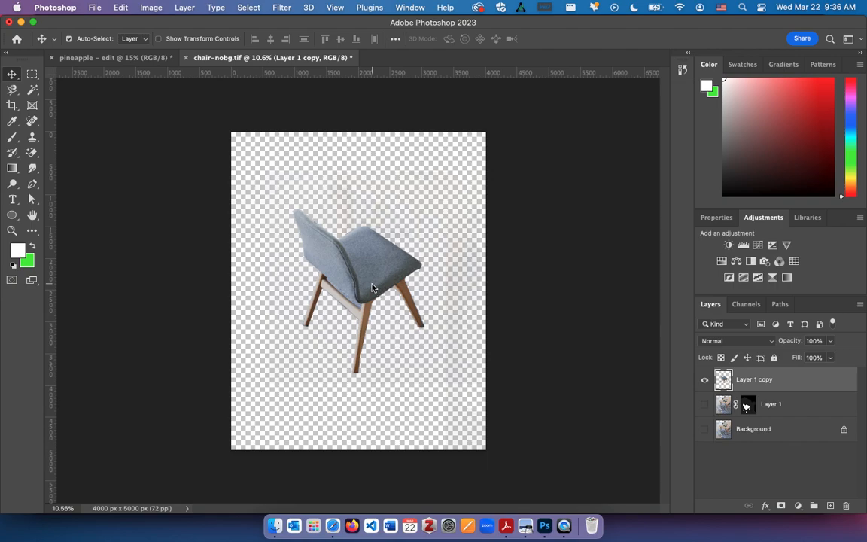